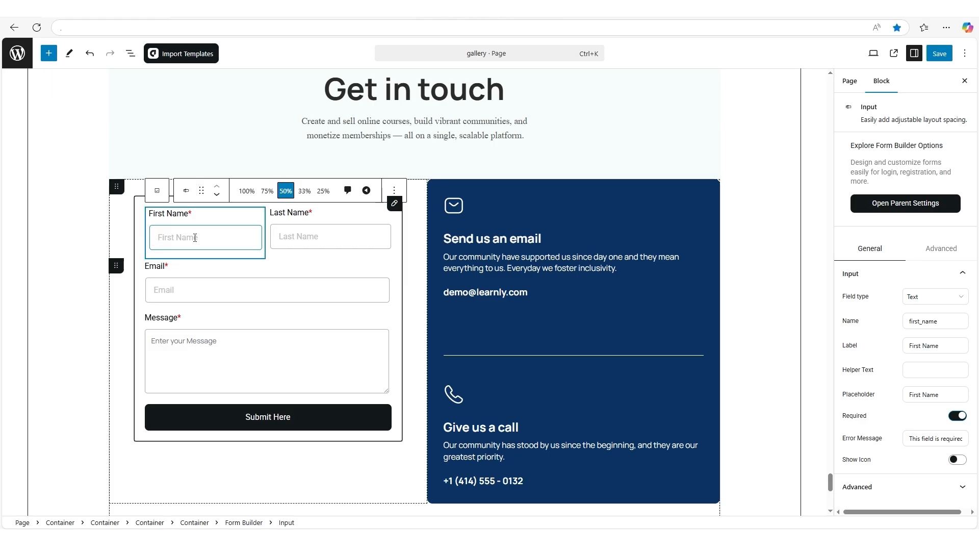
# Turn off the required setting for the First Name field and select the Last Name field.
pyautogui.click(957, 416)
pyautogui.doubleClick(961, 436)
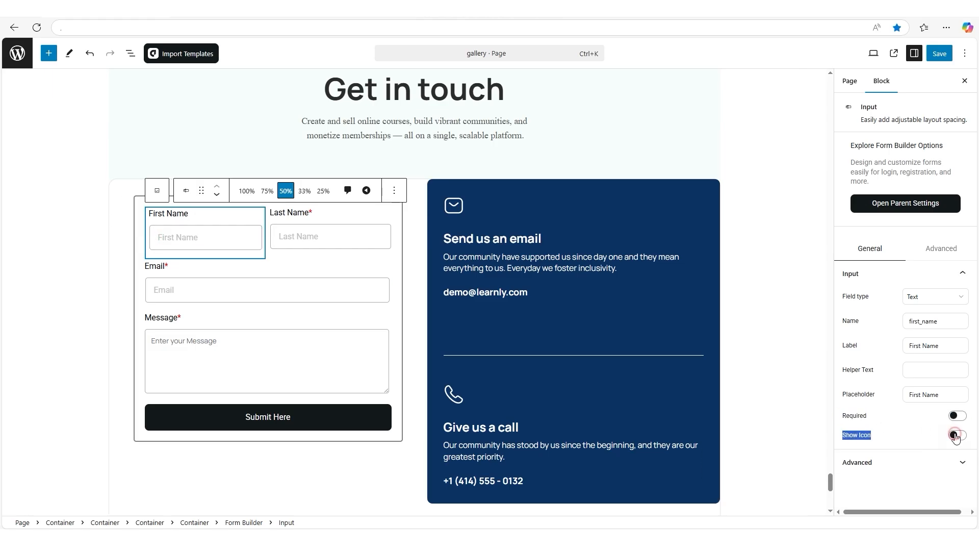
pyautogui.click(313, 232)
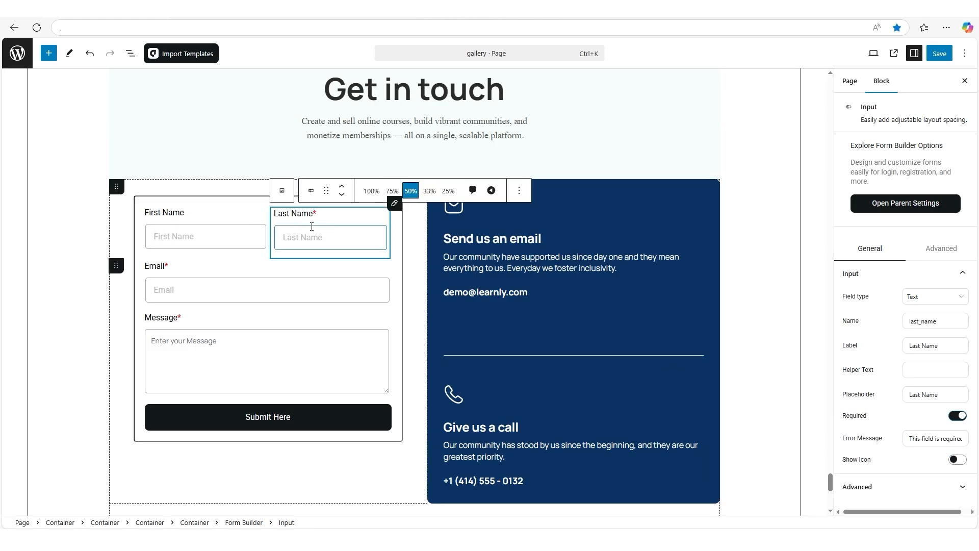
# Add an Input block to the contact form, between the Message field and the submit button.
pyautogui.click(153, 403)
pyautogui.click(151, 411)
pyautogui.write('input')
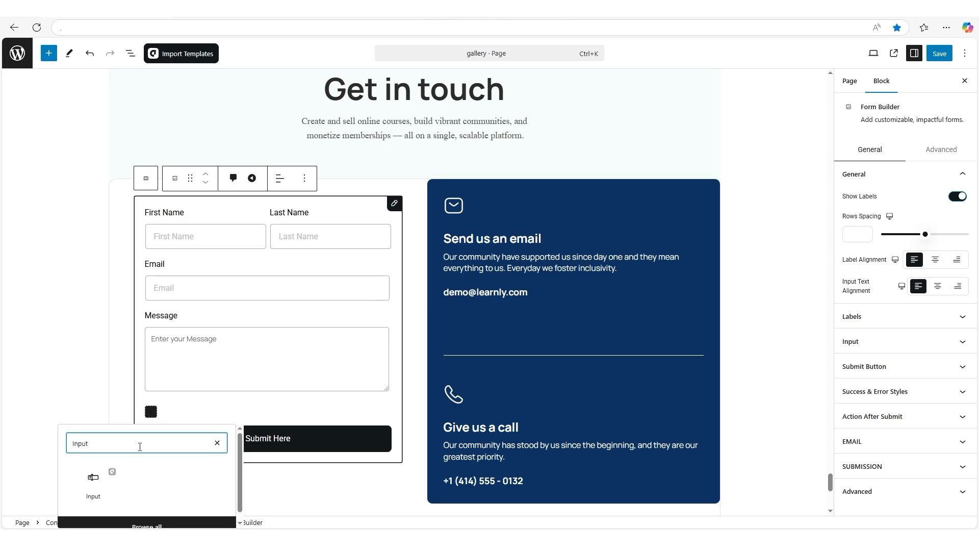
pyautogui.click(94, 477)
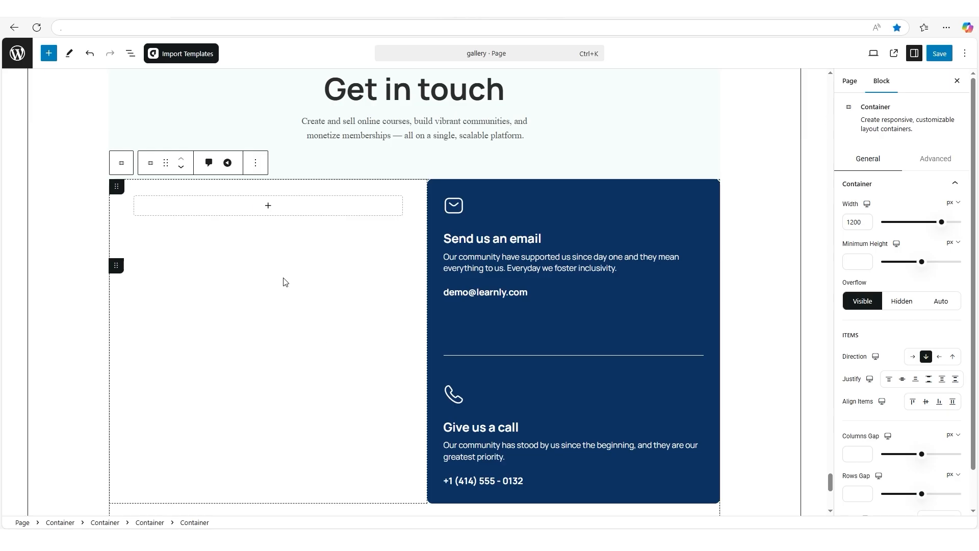
# Insert a Form Builder block in the empty container beside the blue contact card, using the Simple Contact Form variation.
pyautogui.click(259, 204)
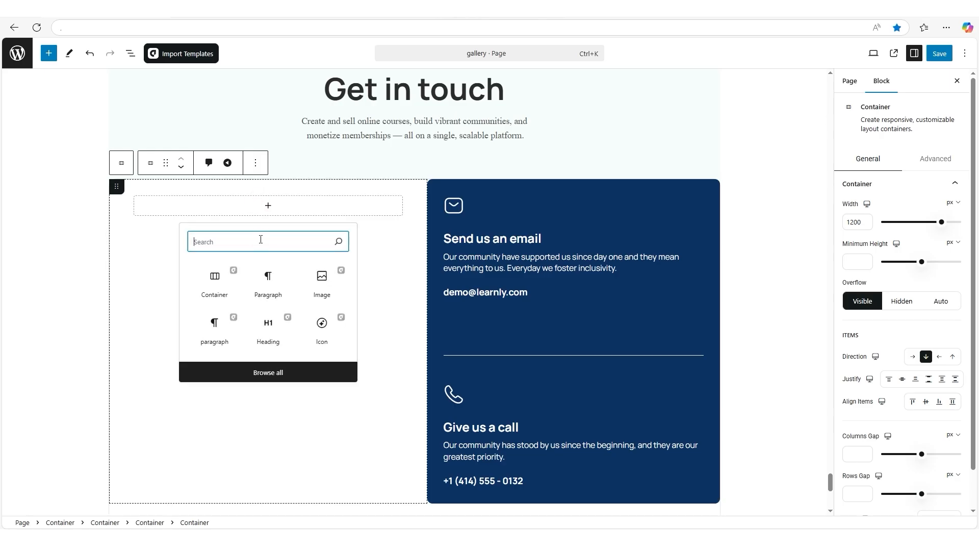
pyautogui.write('Form Builder')
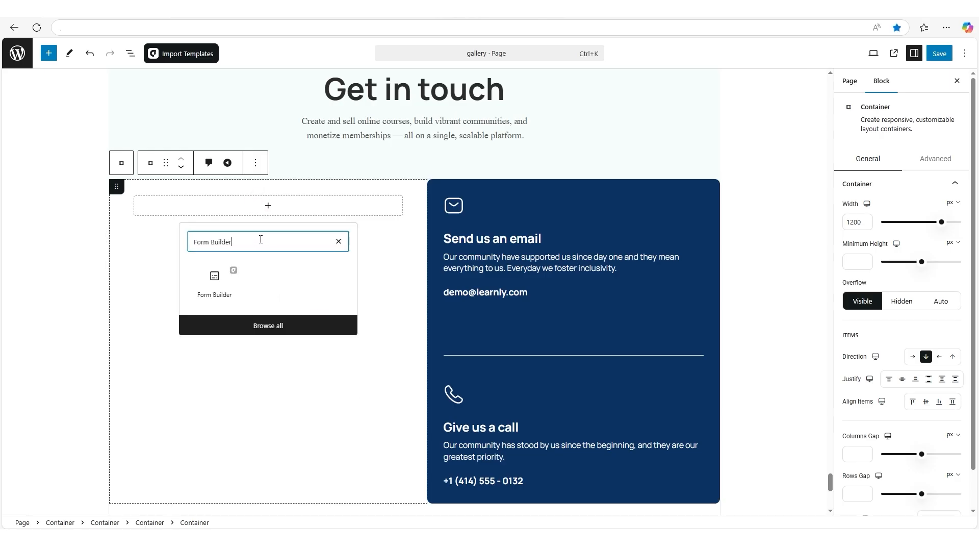
pyautogui.click(217, 278)
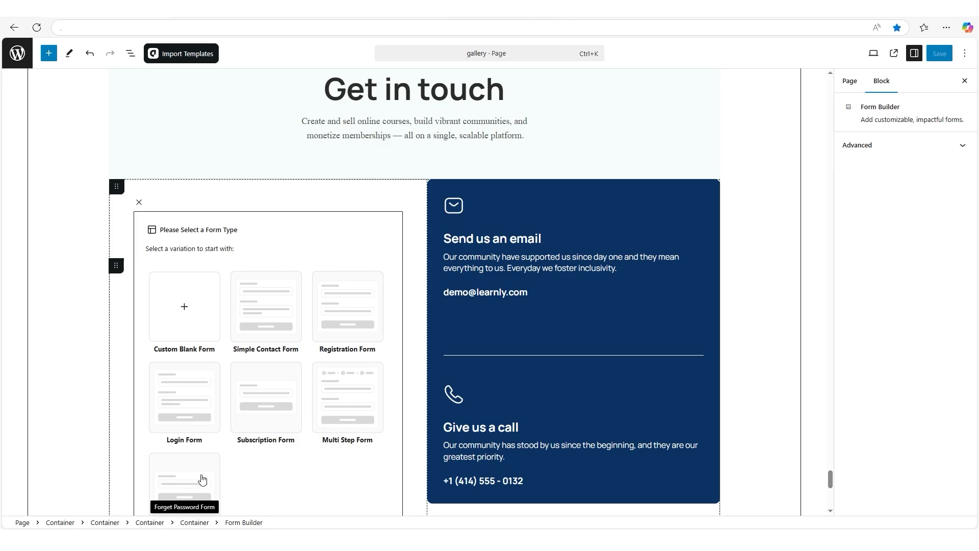
pyautogui.moveTo(202, 480)
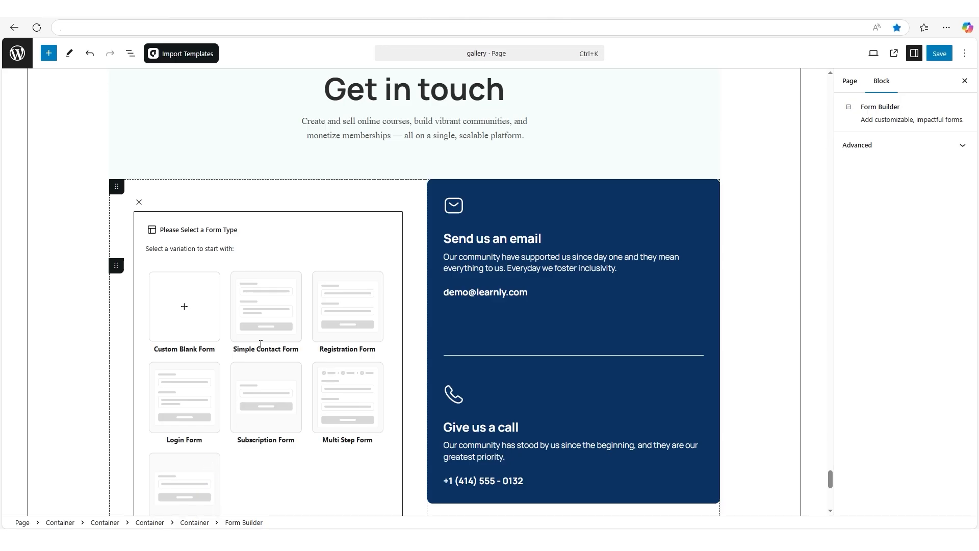
pyautogui.click(266, 311)
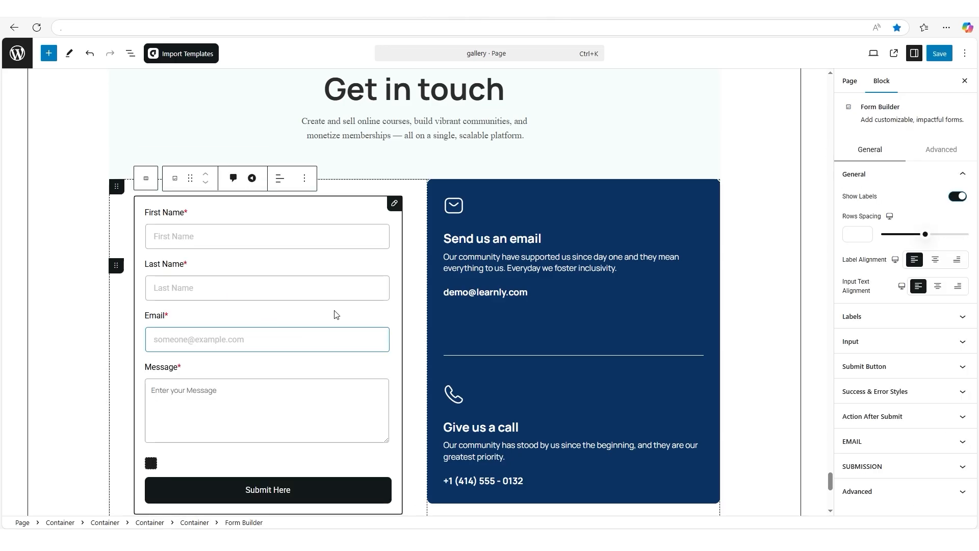
# Set the First Name and Last Name fields to 50% width so they share one row.
pyautogui.click(181, 218)
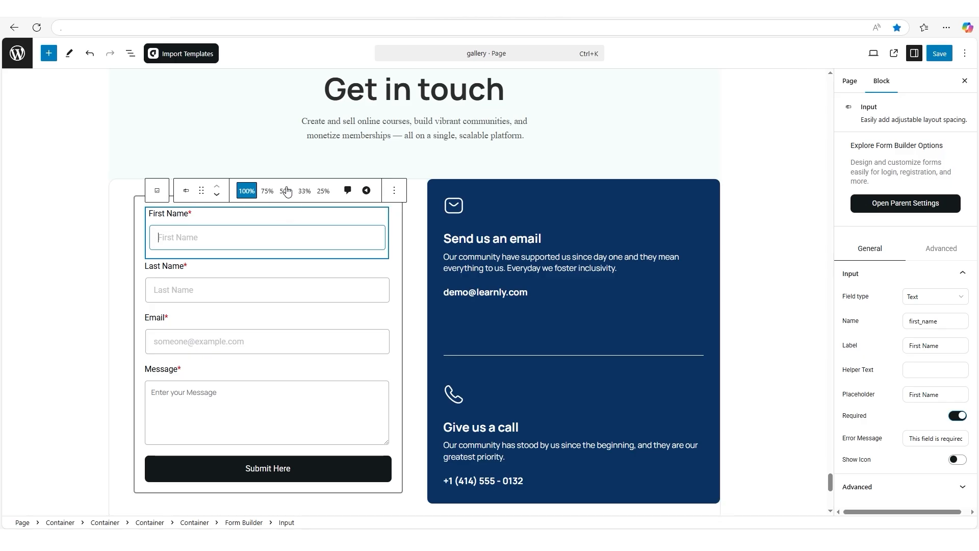
pyautogui.click(285, 191)
pyautogui.click(192, 286)
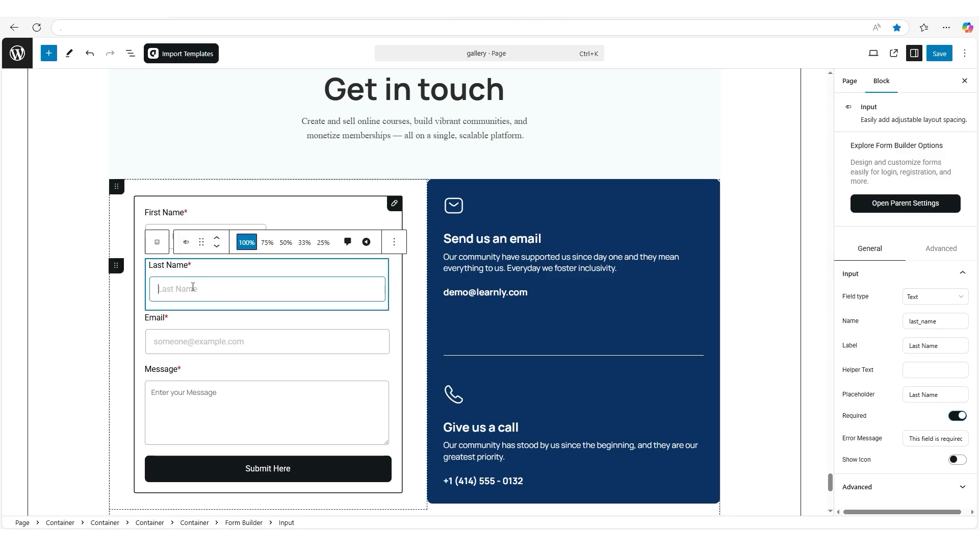
pyautogui.click(286, 242)
pyautogui.click(359, 267)
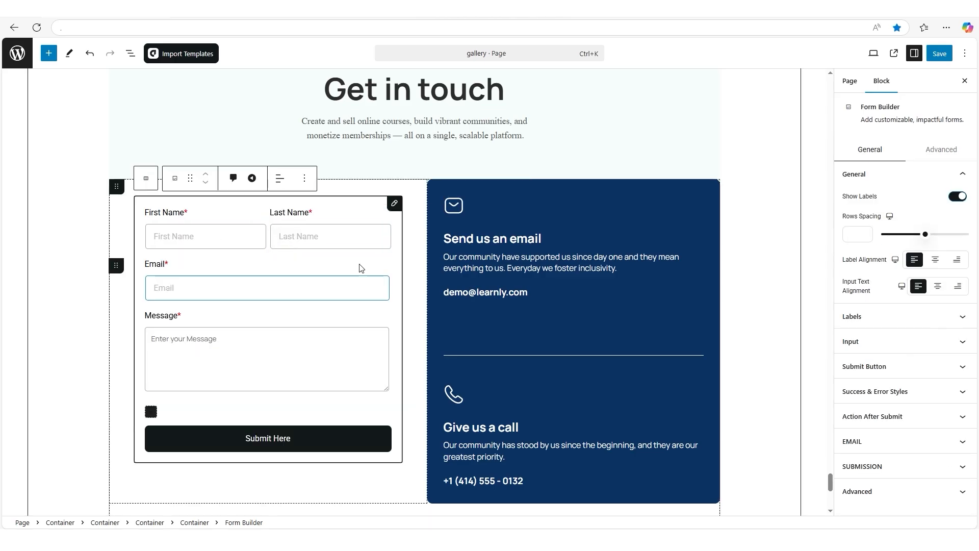
# Examine the First Name field's settings, including its field type, name, label, helper text and placeholder.
pyautogui.click(205, 226)
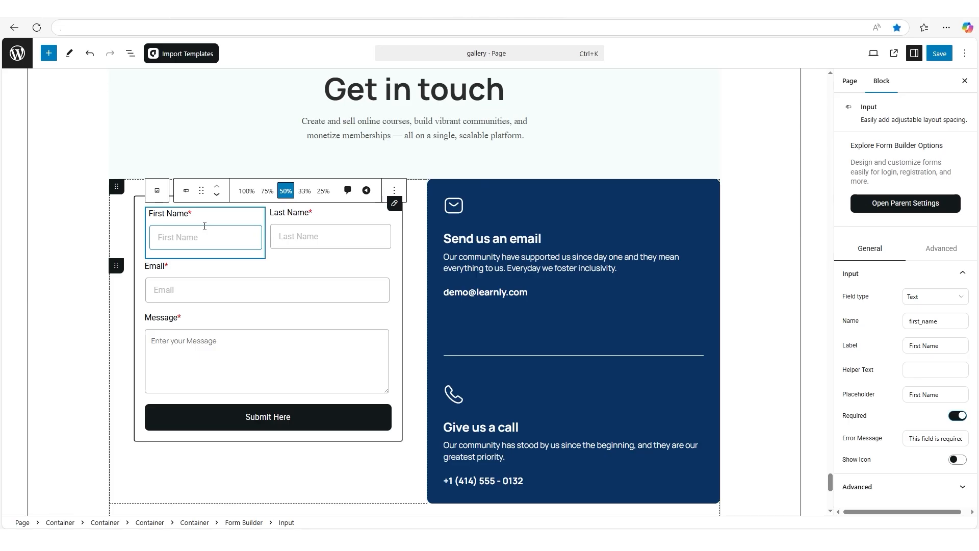
pyautogui.moveTo(842, 299); pyautogui.dragTo(925, 303)
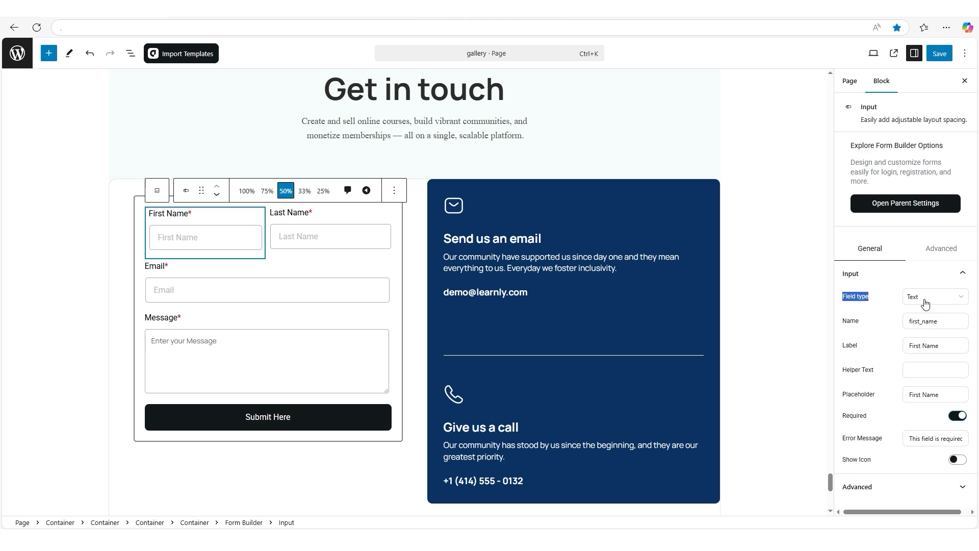
pyautogui.doubleClick(847, 322)
pyautogui.doubleClick(849, 347)
pyautogui.click(909, 348)
pyautogui.tripleClick(909, 348)
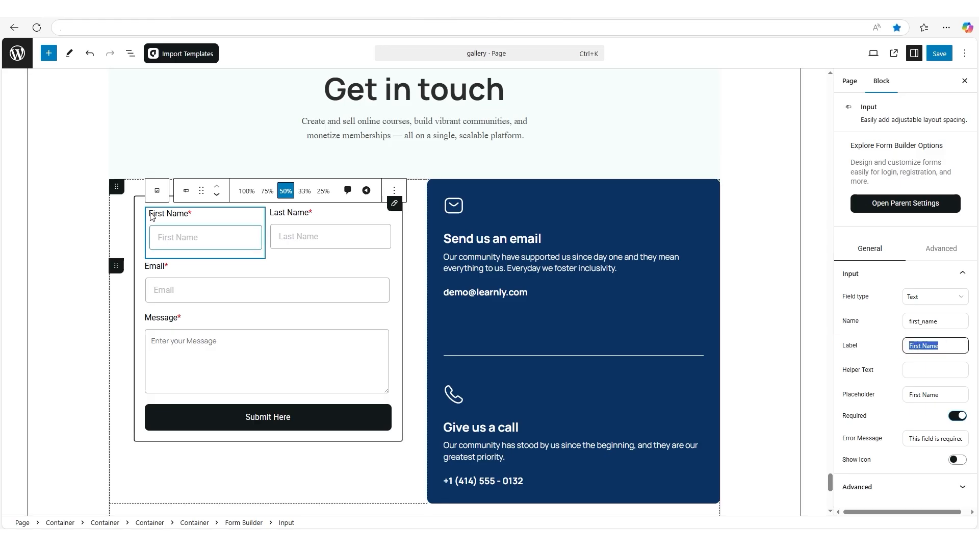
pyautogui.tripleClick(197, 219)
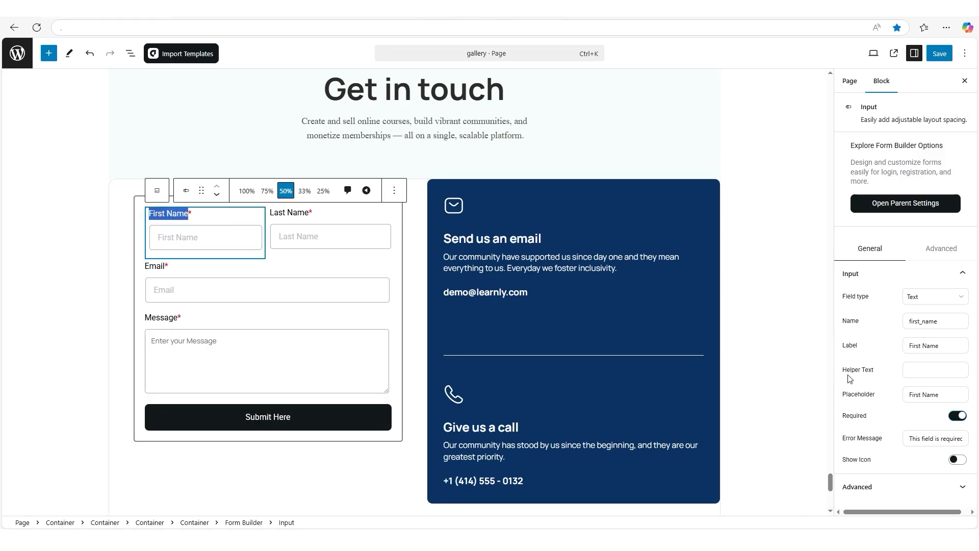
pyautogui.click(915, 371)
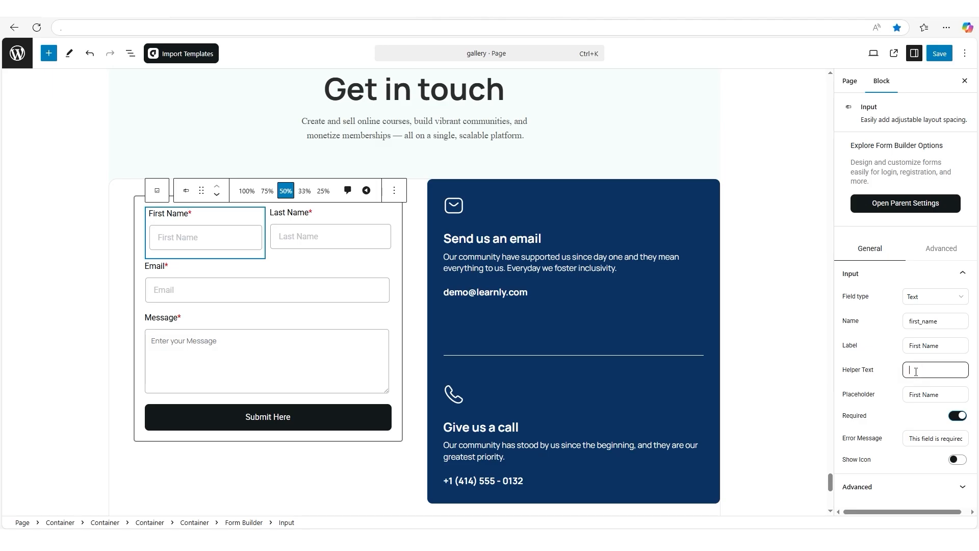
pyautogui.moveTo(840, 393); pyautogui.dragTo(874, 395)
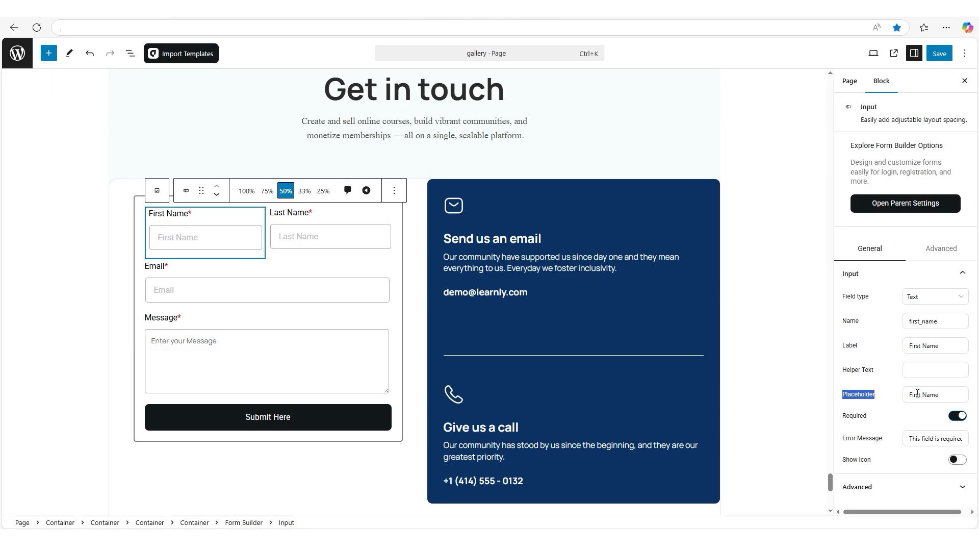
pyautogui.tripleClick(912, 395)
pyautogui.click(190, 237)
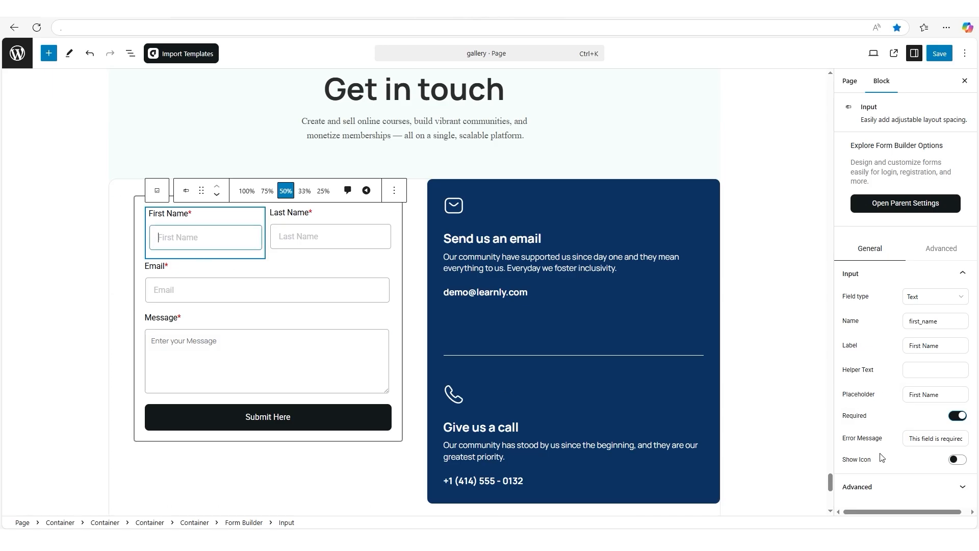
# Turn off the required setting for the First Name, Last Name, Email and Message fields.
pyautogui.moveTo(842, 416); pyautogui.dragTo(887, 417)
pyautogui.click(957, 415)
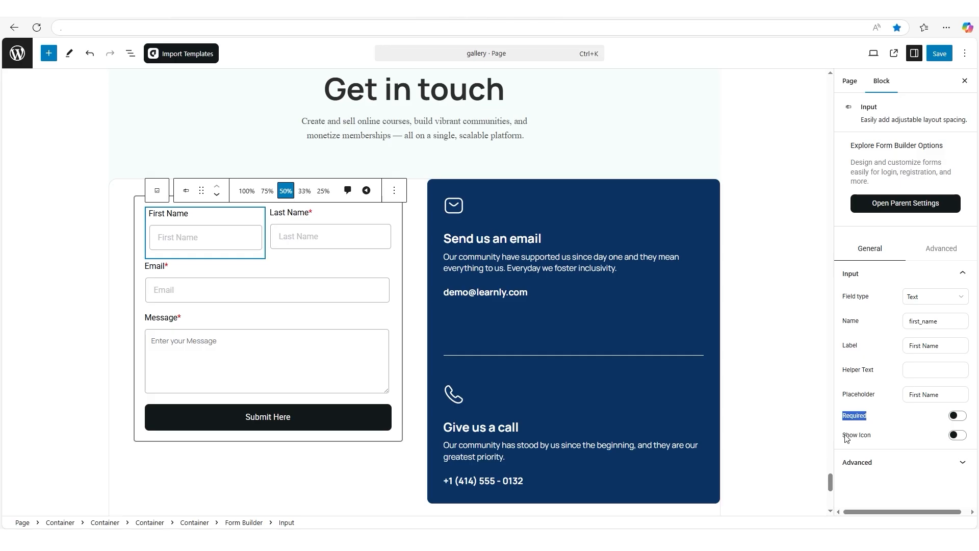
pyautogui.click(957, 435)
pyautogui.click(957, 436)
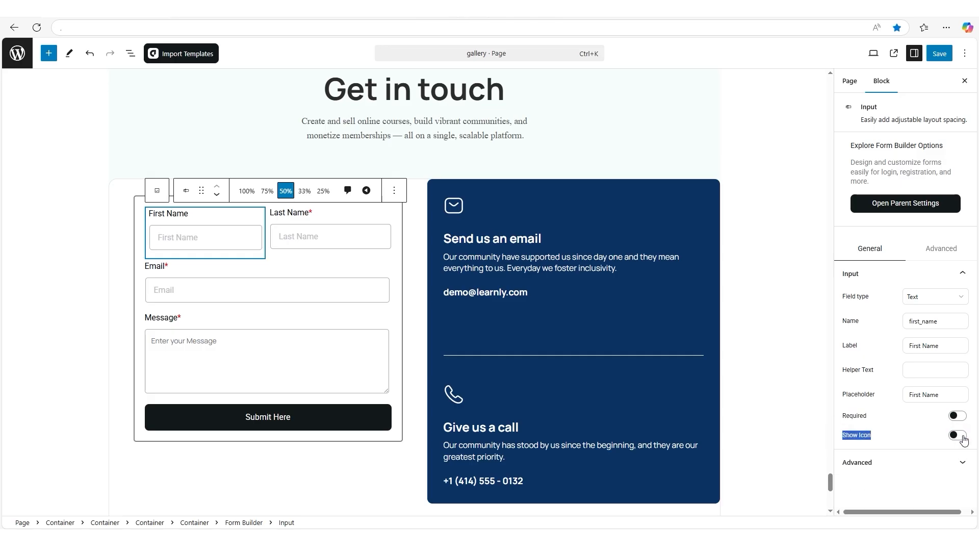
pyautogui.click(313, 230)
pyautogui.click(408, 396)
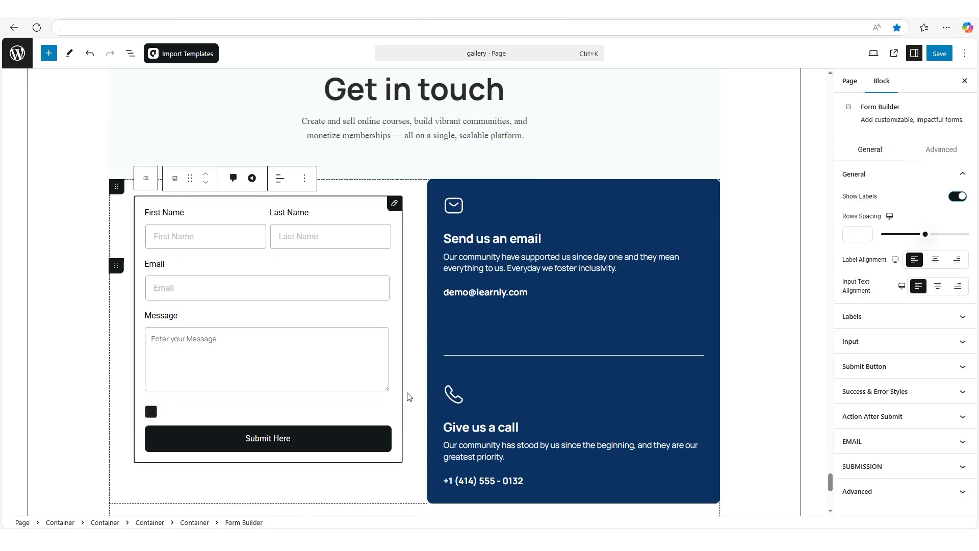
# Add an Input block to the form and move it up to sit between the Email and Message fields.
pyautogui.click(151, 410)
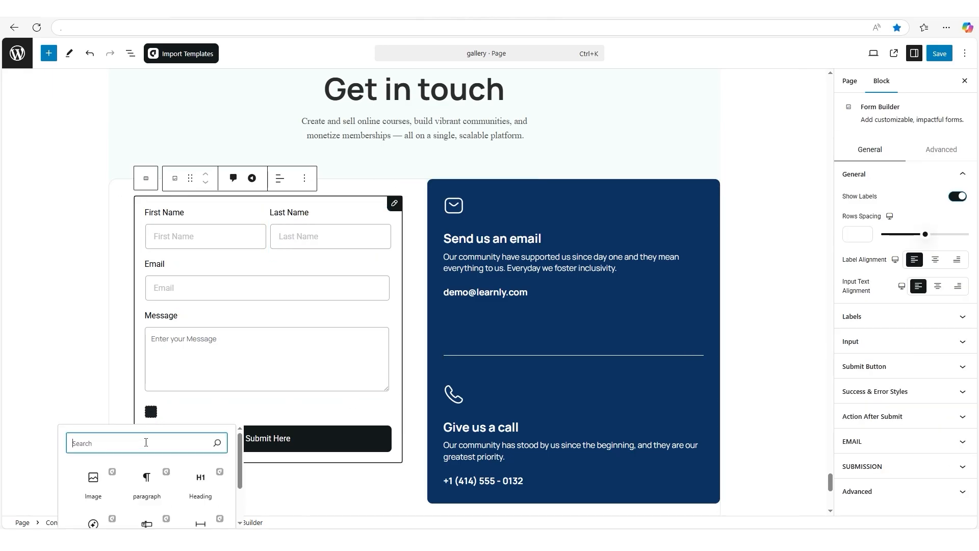
pyautogui.write('Inpu')
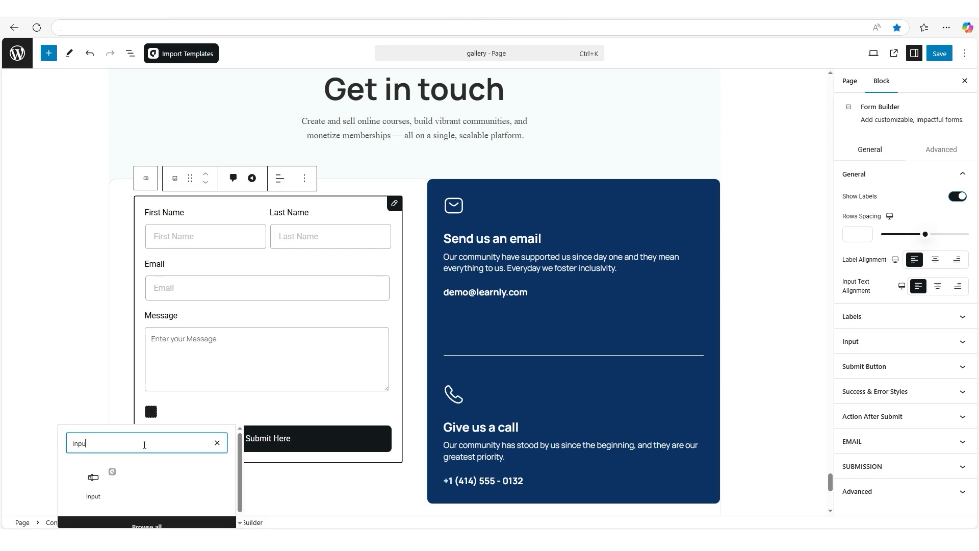
pyautogui.write('t')
pyautogui.click(95, 484)
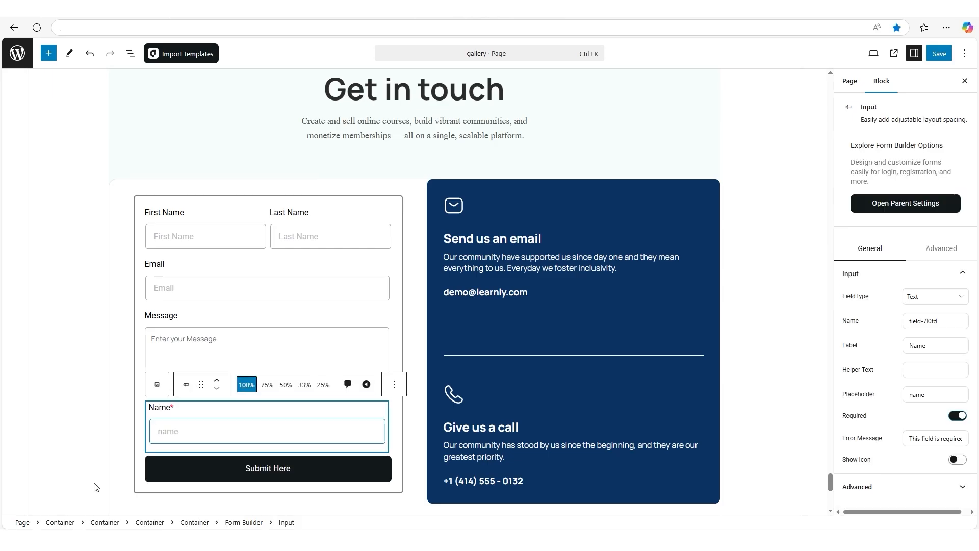
pyautogui.click(217, 380)
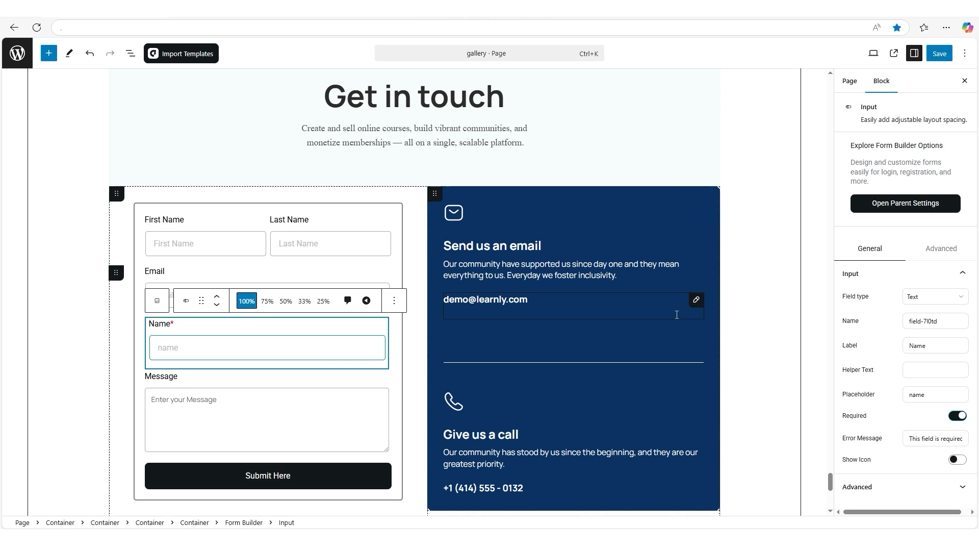
# Configure the new field as optional, with the label Phone Number and a sample phone number as placeholder.
pyautogui.doubleClick(848, 345)
pyautogui.click(848, 345)
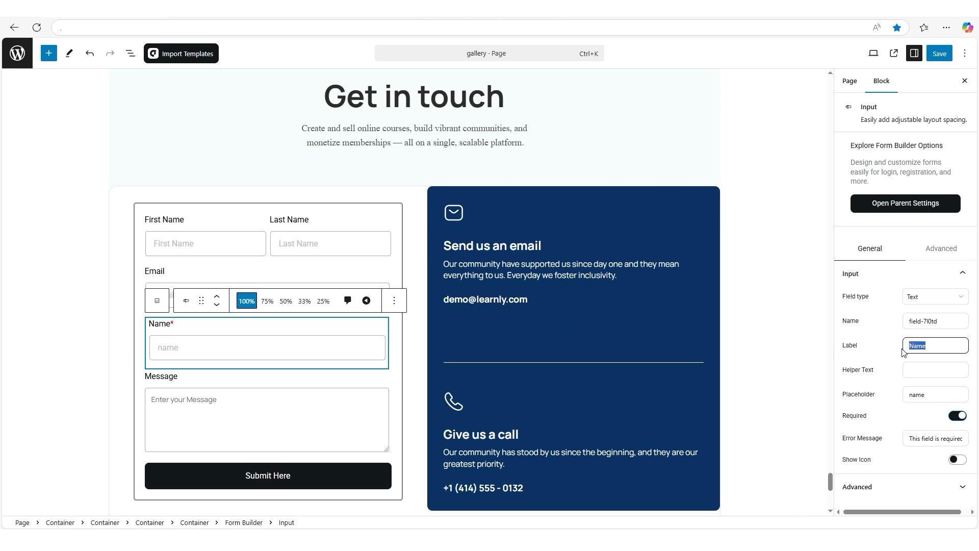
pyautogui.write('Phone Number')
pyautogui.doubleClick(841, 397)
pyautogui.click(861, 391)
pyautogui.write('+1(555) 000-0000')
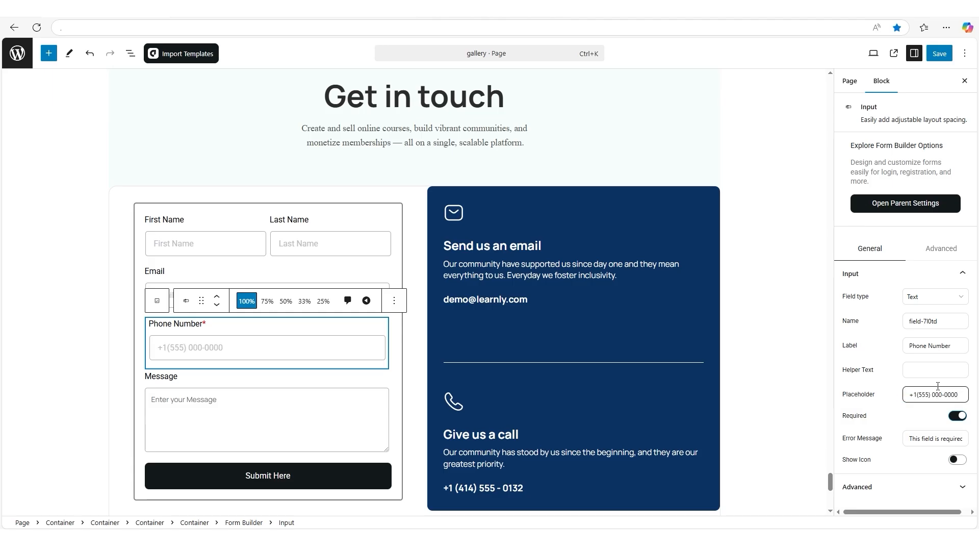
pyautogui.click(417, 283)
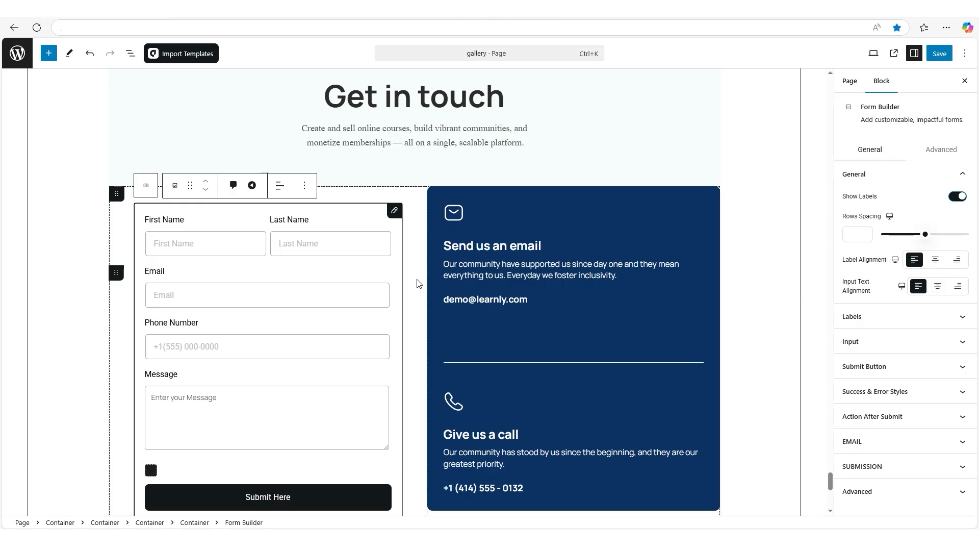
# Try centre and right alignment for the form labels, and set them back to left alignment.
pyautogui.moveTo(843, 216); pyautogui.dragTo(926, 236)
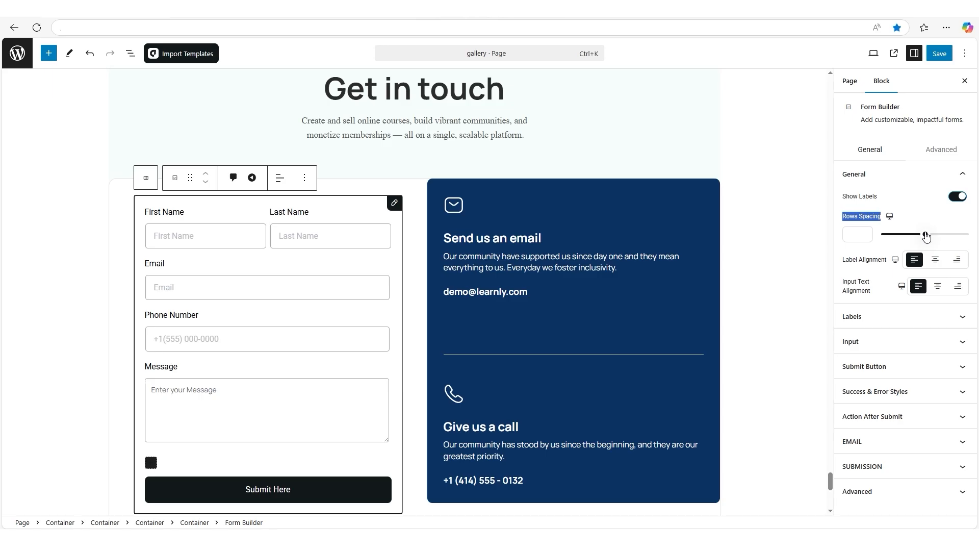
pyautogui.tripleClick(859, 260)
pyautogui.click(934, 260)
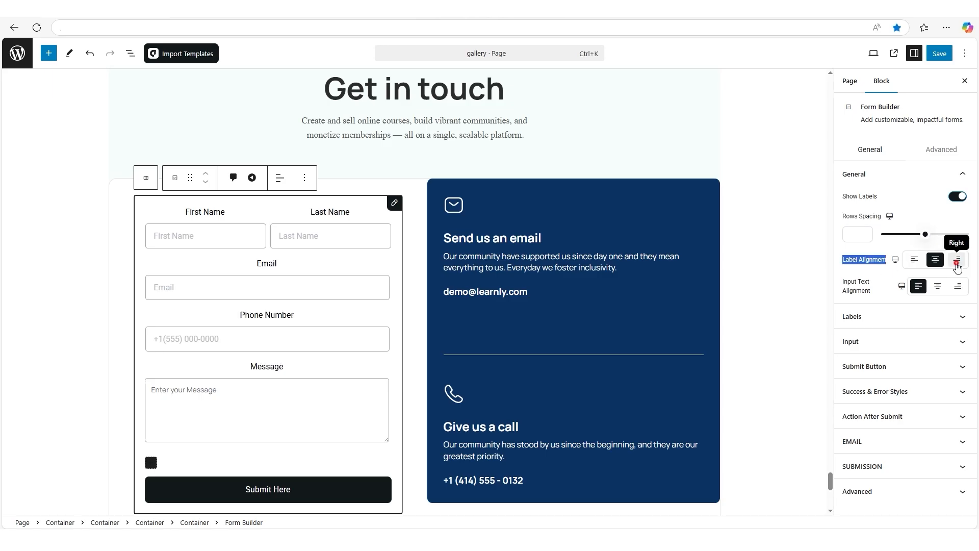
pyautogui.click(957, 265)
pyautogui.click(915, 263)
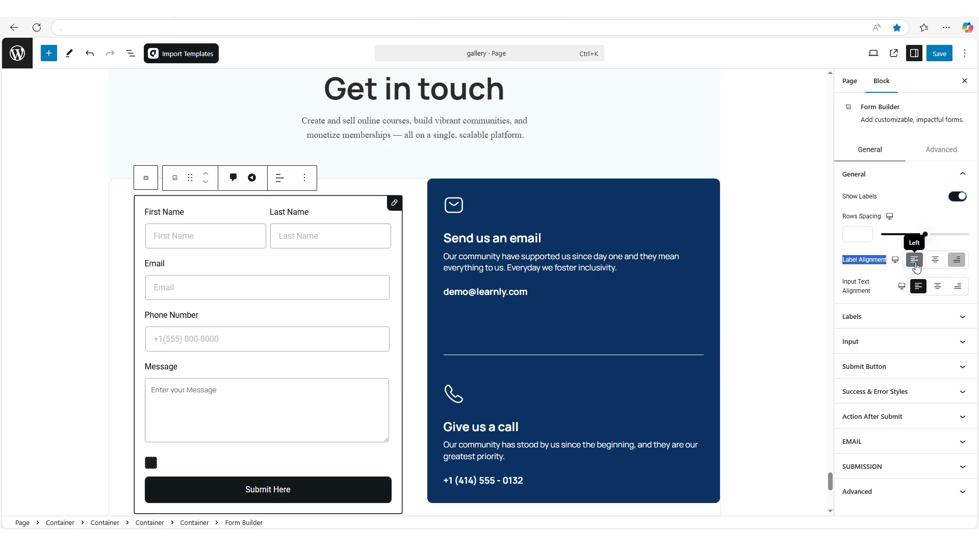
# Try centre and right alignment for the form's input text, and set it back to left alignment.
pyautogui.moveTo(840, 278); pyautogui.dragTo(901, 295)
pyautogui.click(937, 286)
pyautogui.click(957, 286)
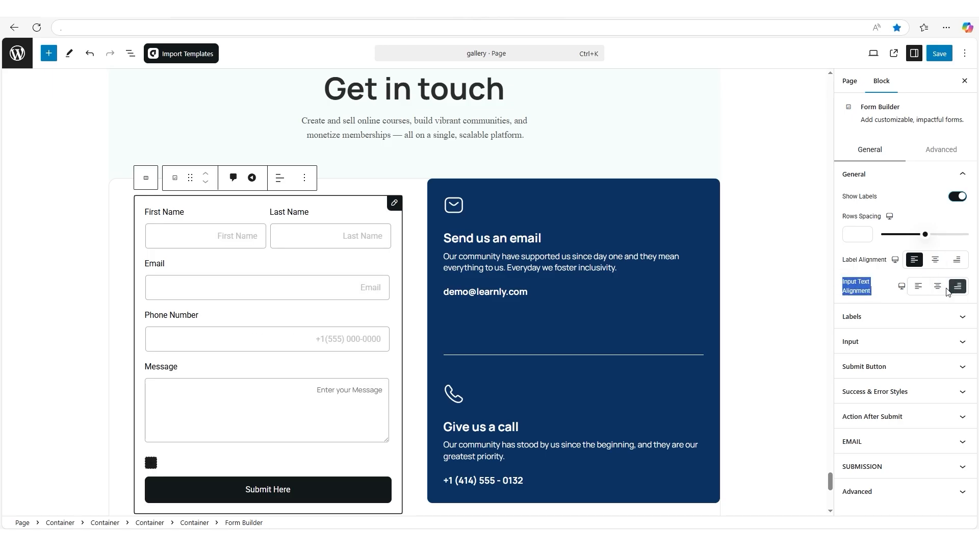
pyautogui.click(918, 290)
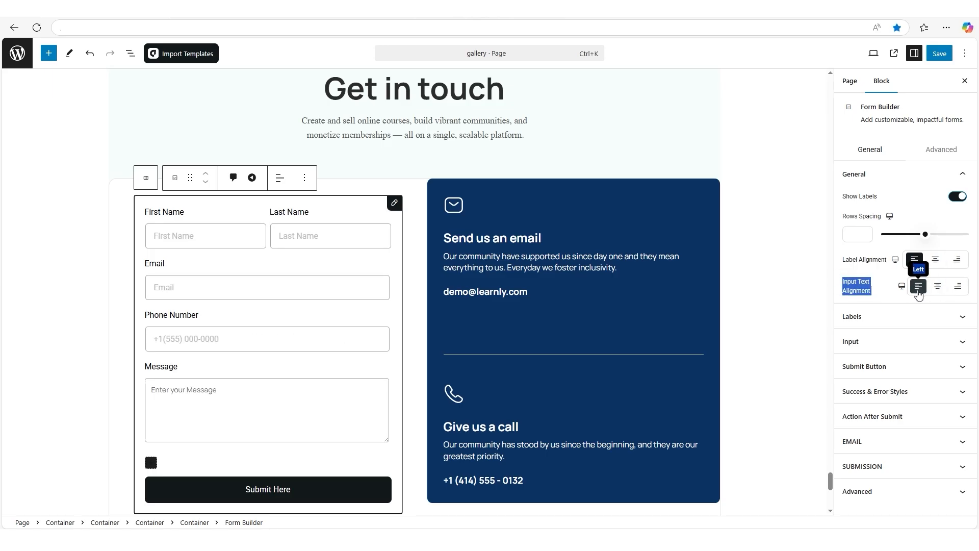
# Examine the form's label styling options: typography, colour, spacing and icon position.
pyautogui.click(914, 317)
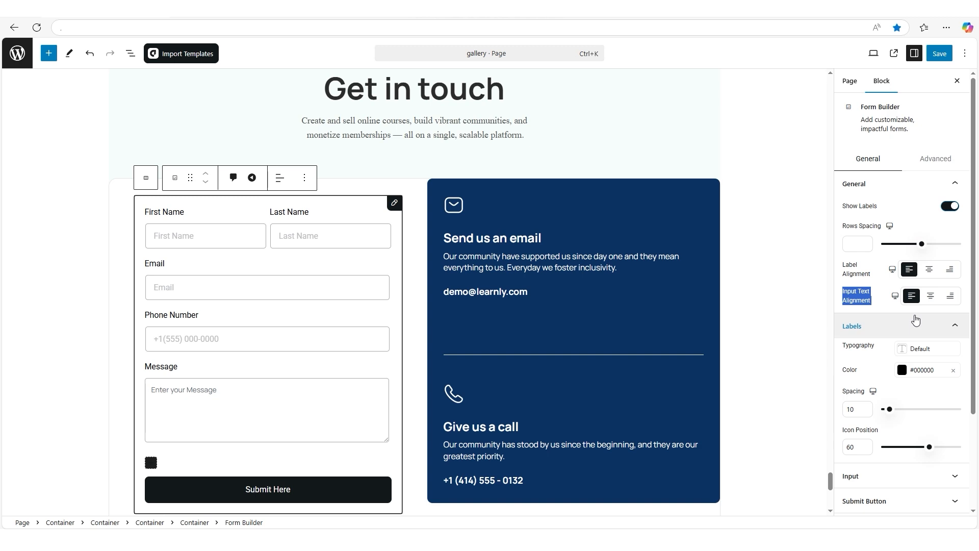
pyautogui.moveTo(839, 345); pyautogui.dragTo(885, 353)
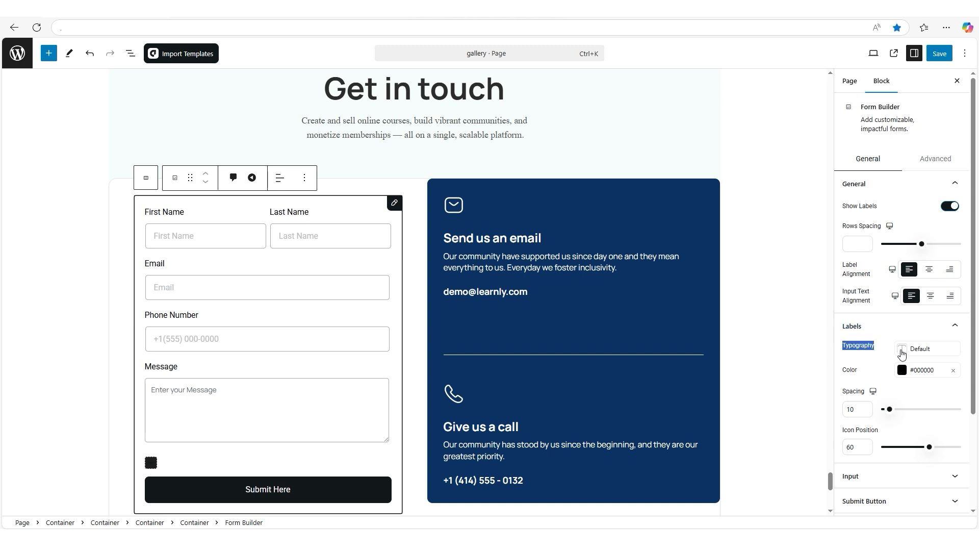
pyautogui.moveTo(839, 371); pyautogui.dragTo(906, 376)
pyautogui.moveTo(840, 391); pyautogui.dragTo(896, 409)
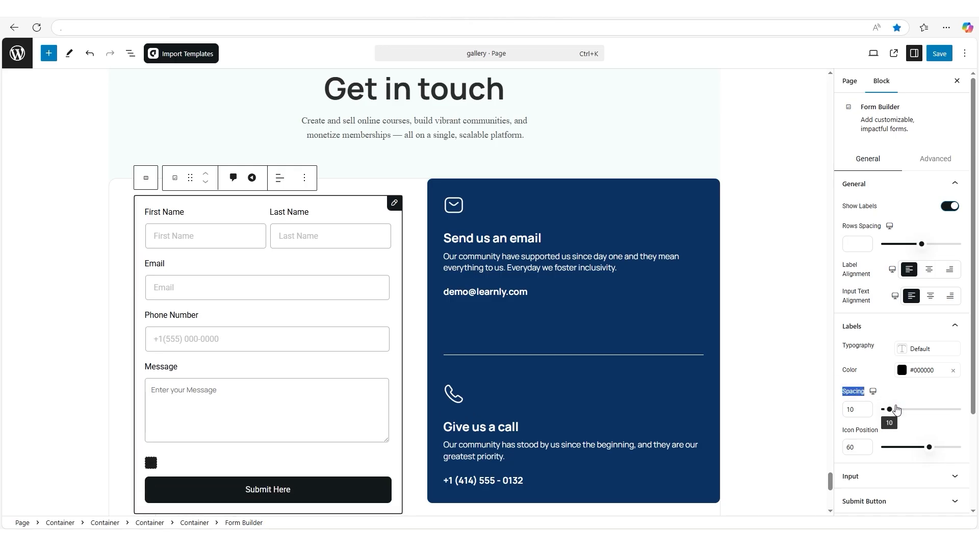
pyautogui.moveTo(842, 430); pyautogui.dragTo(894, 442)
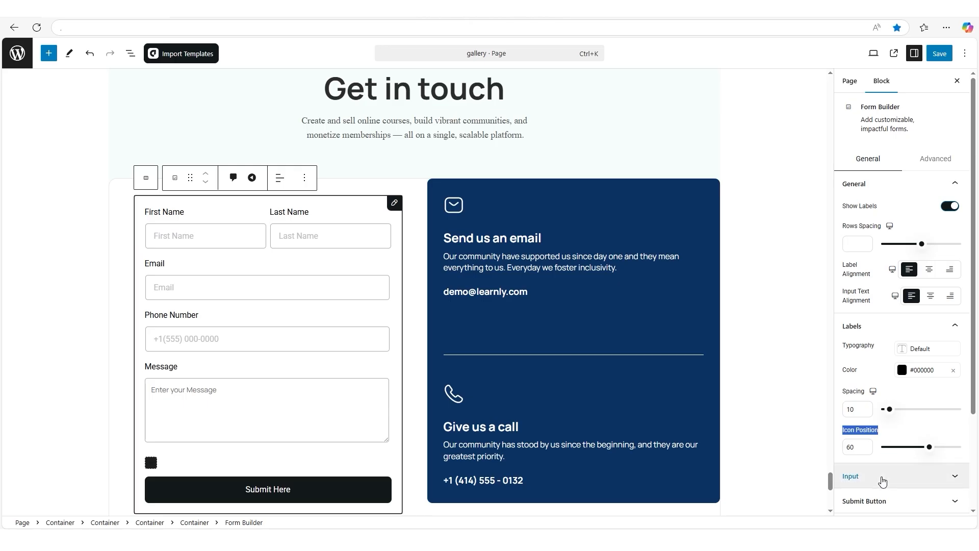
# Examine the form's input styling options, including text, placeholder and background colours, typography, padding and border style.
pyautogui.click(882, 477)
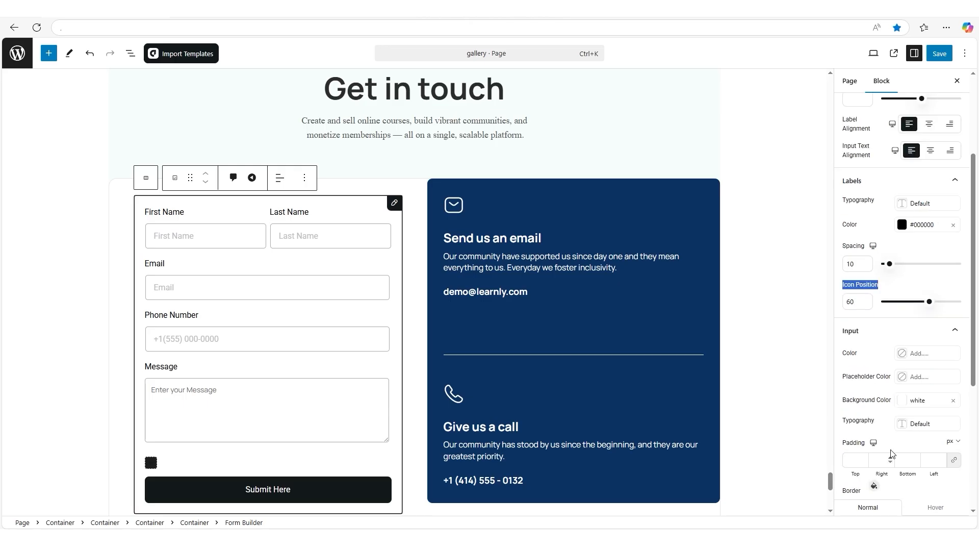
pyautogui.moveTo(842, 354); pyautogui.dragTo(904, 383)
pyautogui.click(838, 378)
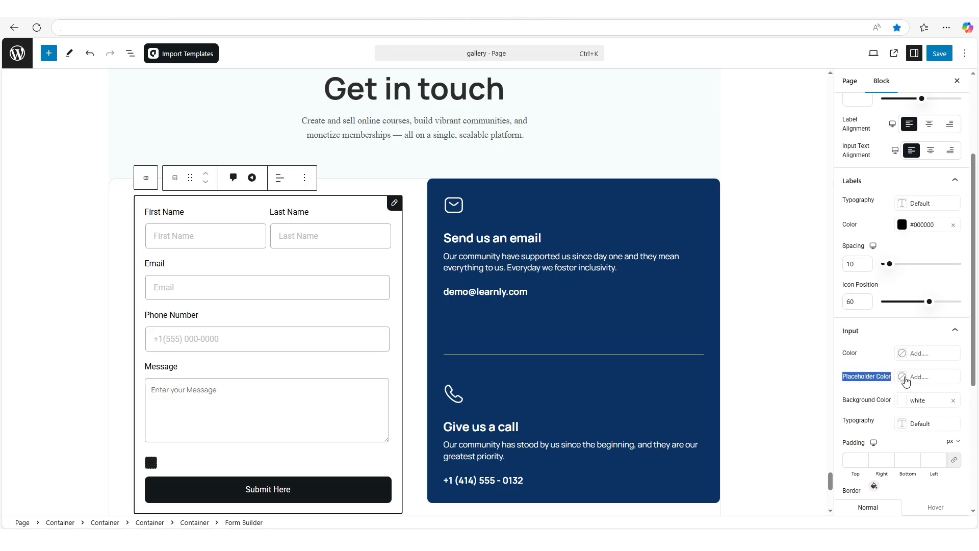
pyautogui.moveTo(840, 401); pyautogui.dragTo(903, 405)
pyautogui.moveTo(840, 421); pyautogui.dragTo(901, 429)
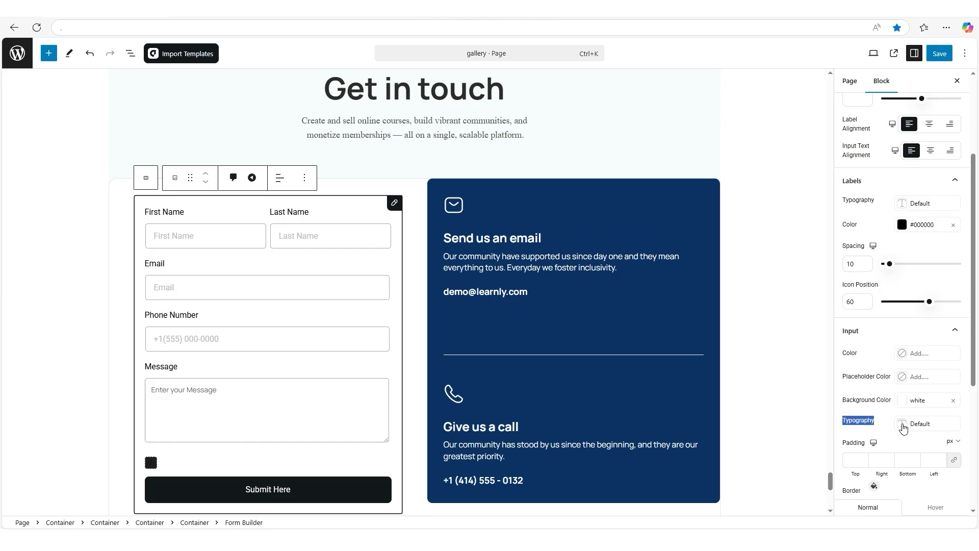
pyautogui.moveTo(975, 368); pyautogui.dragTo(975, 496)
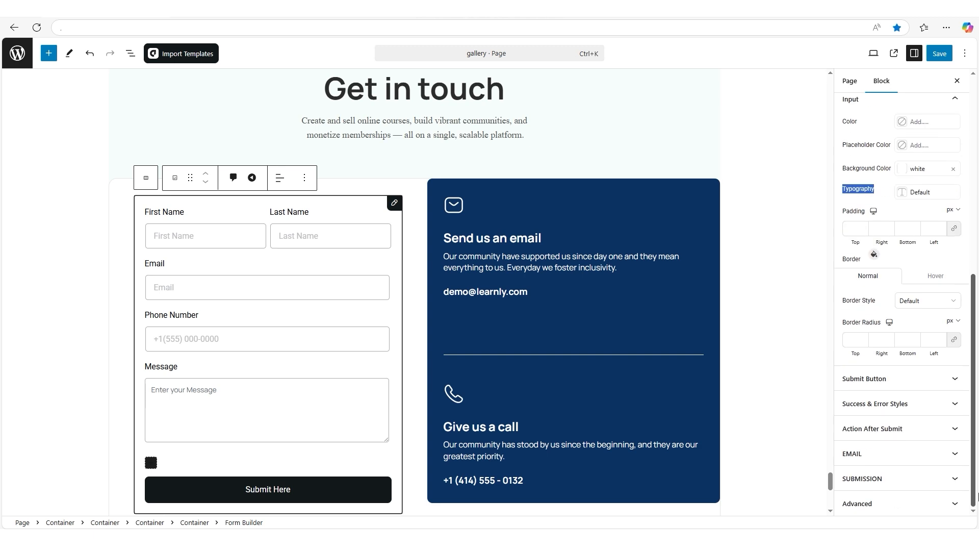
pyautogui.moveTo(838, 212); pyautogui.dragTo(891, 228)
pyautogui.moveTo(839, 300); pyautogui.dragTo(883, 306)
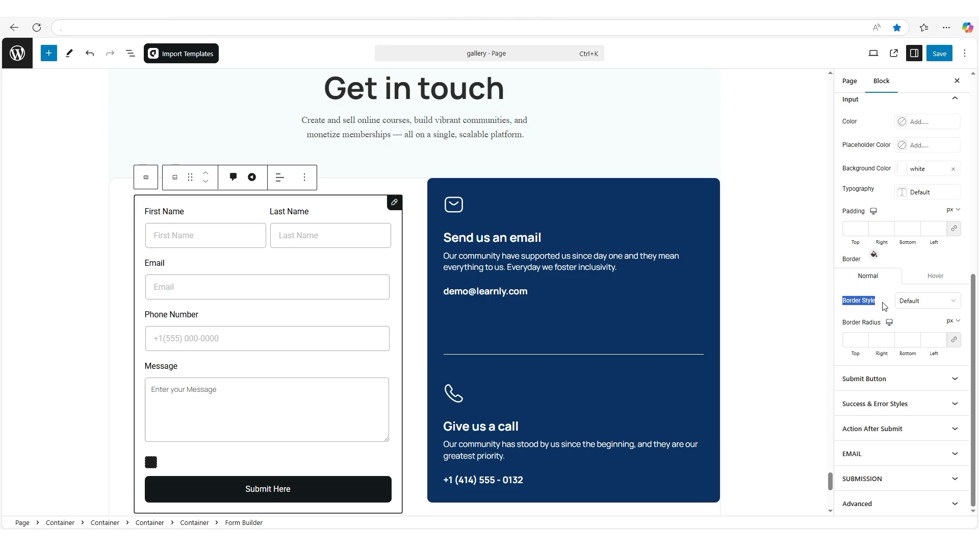
# Try left and centre positions for the form's submit button, and set it back to the right position.
pyautogui.click(895, 380)
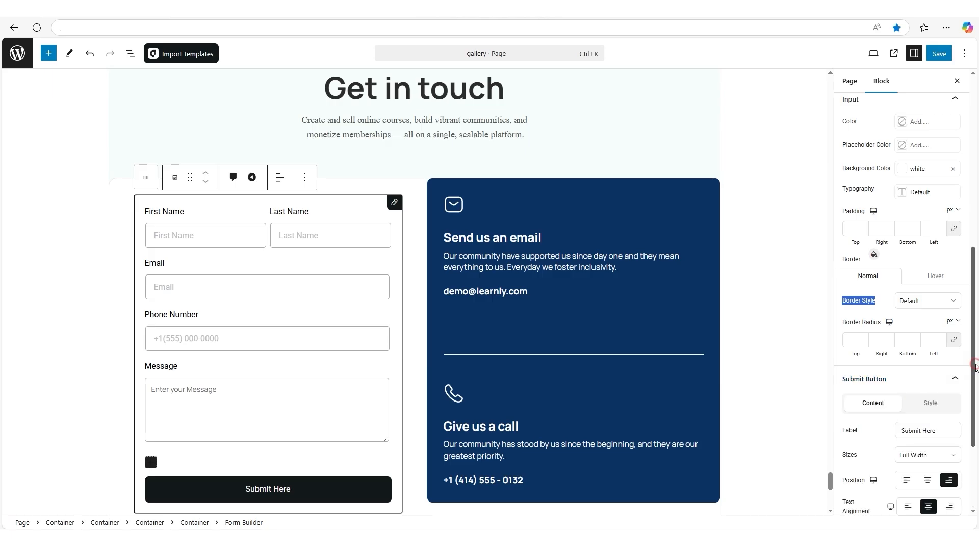
pyautogui.moveTo(974, 362); pyautogui.dragTo(976, 441)
pyautogui.click(842, 302)
pyautogui.moveTo(841, 348); pyautogui.dragTo(867, 351)
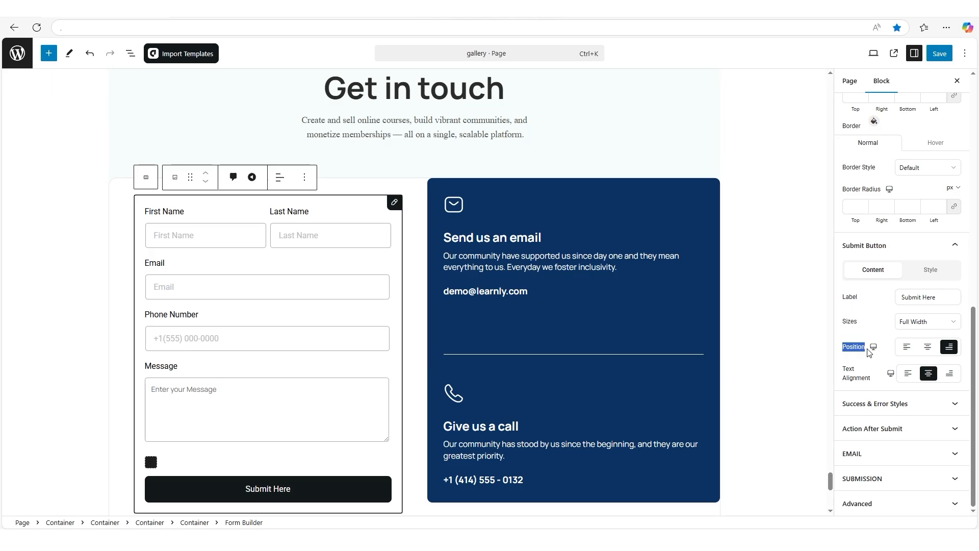
pyautogui.click(906, 347)
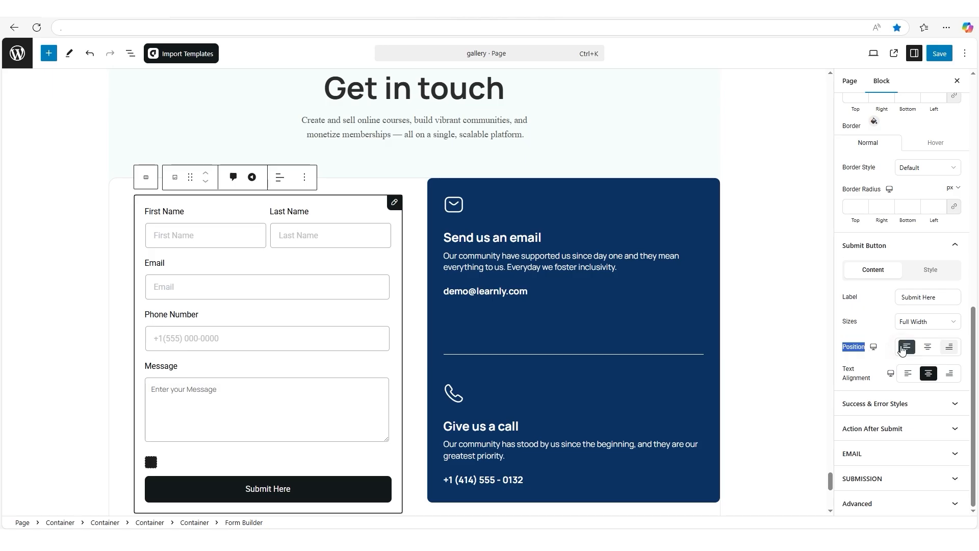
pyautogui.click(928, 347)
pyautogui.click(949, 347)
# Try left and right text alignment for the submit button, and set it back to centre alignment.
pyautogui.doubleClick(847, 368)
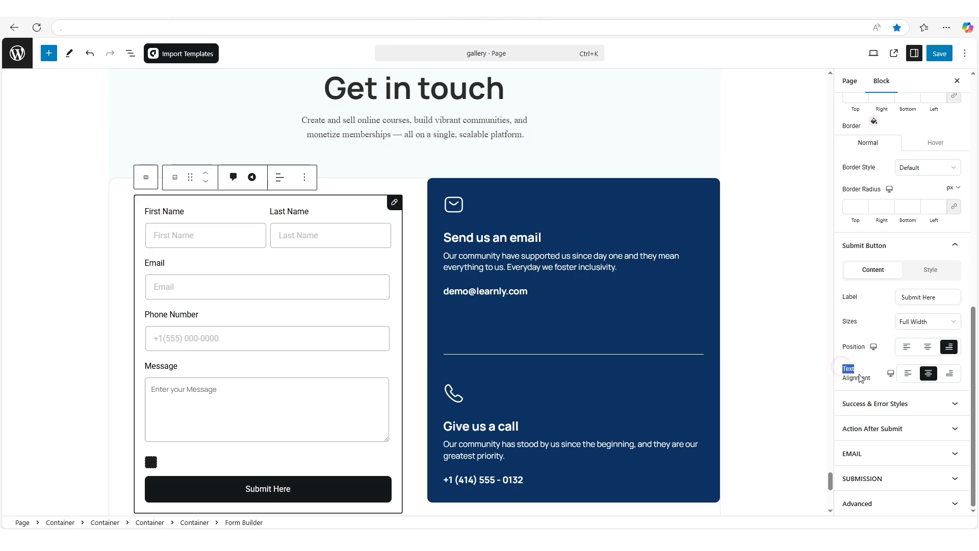
pyautogui.moveTo(859, 375); pyautogui.dragTo(877, 380)
pyautogui.click(907, 373)
pyautogui.click(928, 373)
pyautogui.click(952, 374)
pyautogui.click(930, 375)
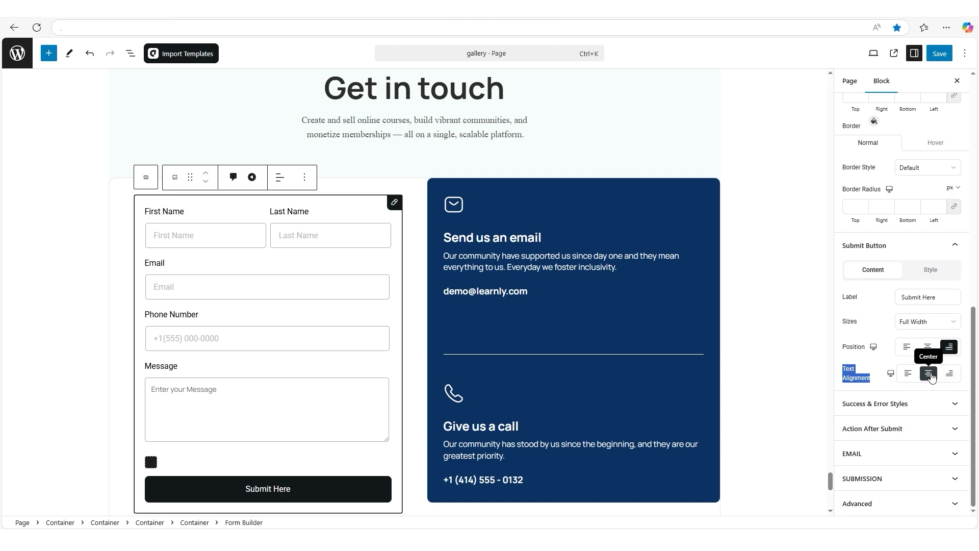
# Style the submit button's normal state with text colour #ffffff and background colour #0b3263.
pyautogui.click(930, 270)
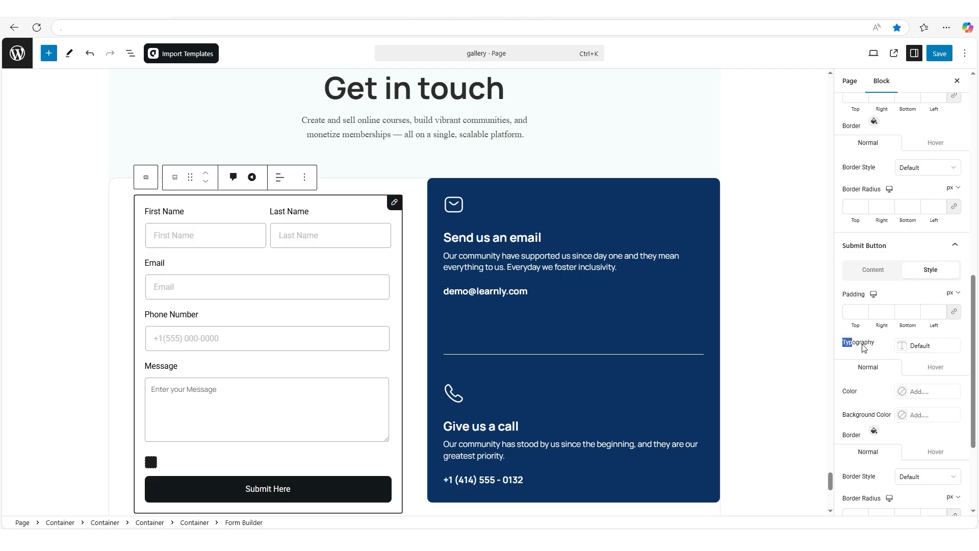
pyautogui.click(900, 346)
pyautogui.click(883, 49)
pyautogui.click(902, 391)
pyautogui.click(901, 415)
pyautogui.moveTo(859, 374); pyautogui.dragTo(846, 376)
pyautogui.moveTo(885, 284); pyautogui.dragTo(853, 325)
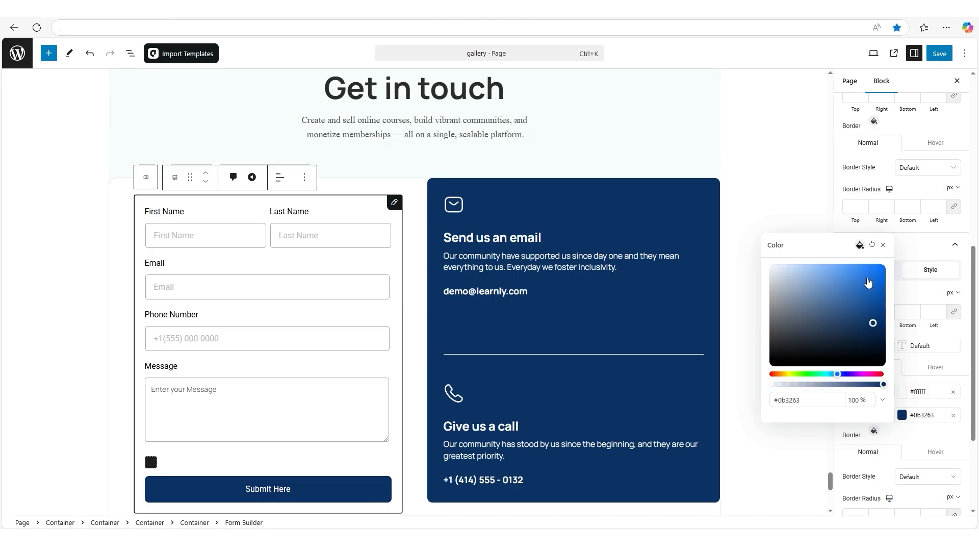
pyautogui.click(883, 246)
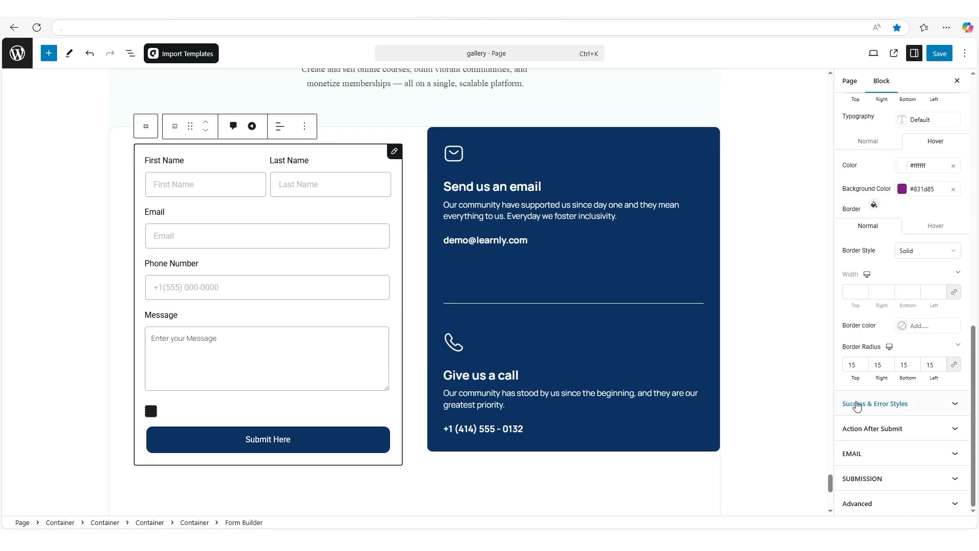
# Preview the form's demo success and demo error messages, and switch both previews off again.
pyautogui.click(856, 406)
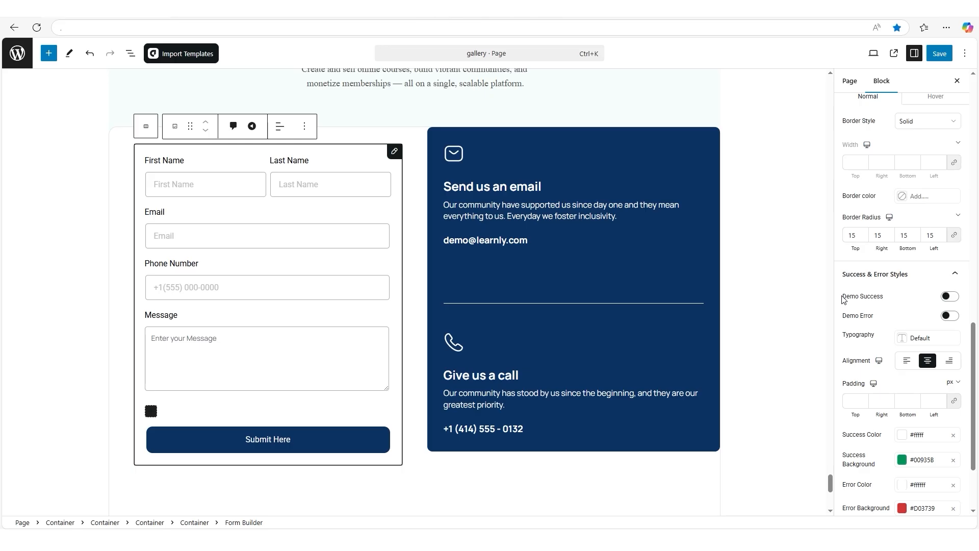
pyautogui.moveTo(844, 300); pyautogui.dragTo(883, 297)
pyautogui.click(950, 297)
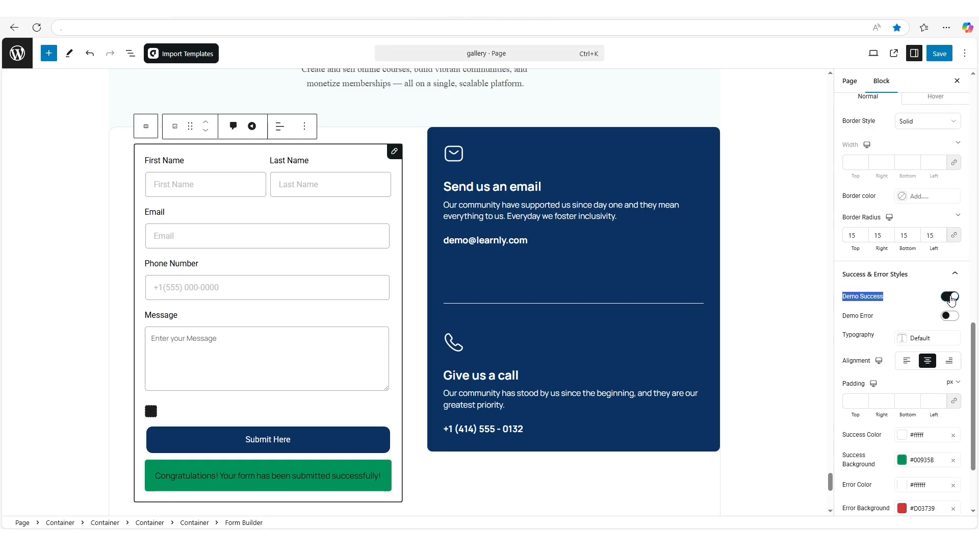
pyautogui.moveTo(842, 319); pyautogui.dragTo(873, 316)
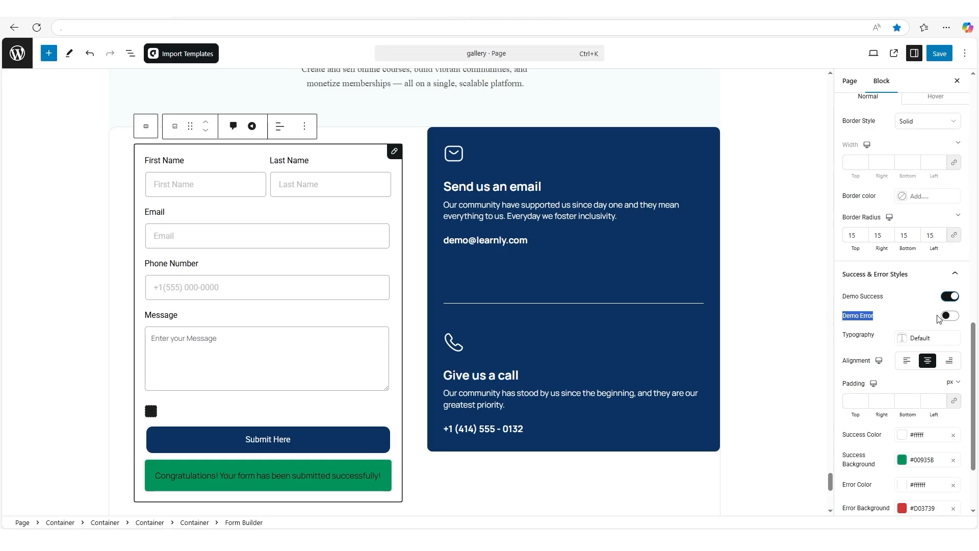
pyautogui.click(945, 317)
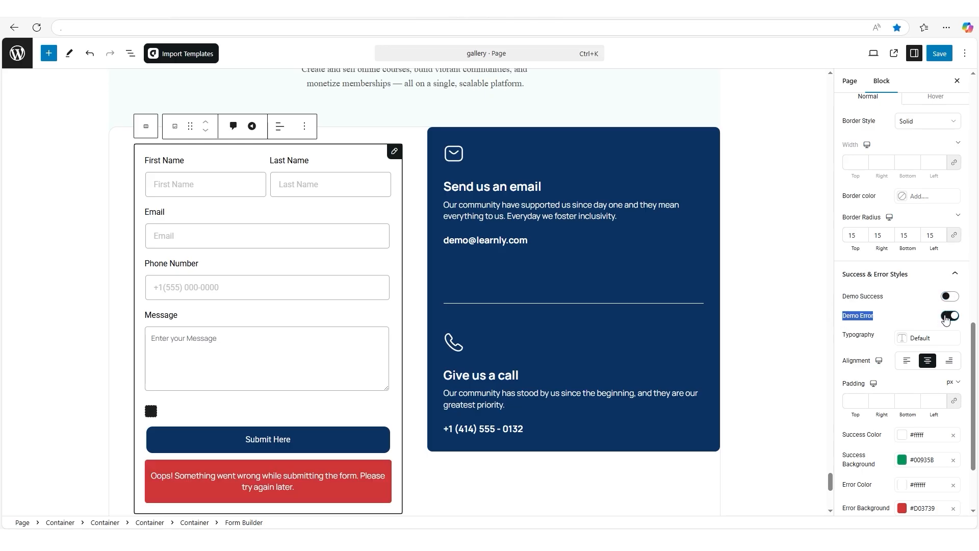
pyautogui.click(946, 316)
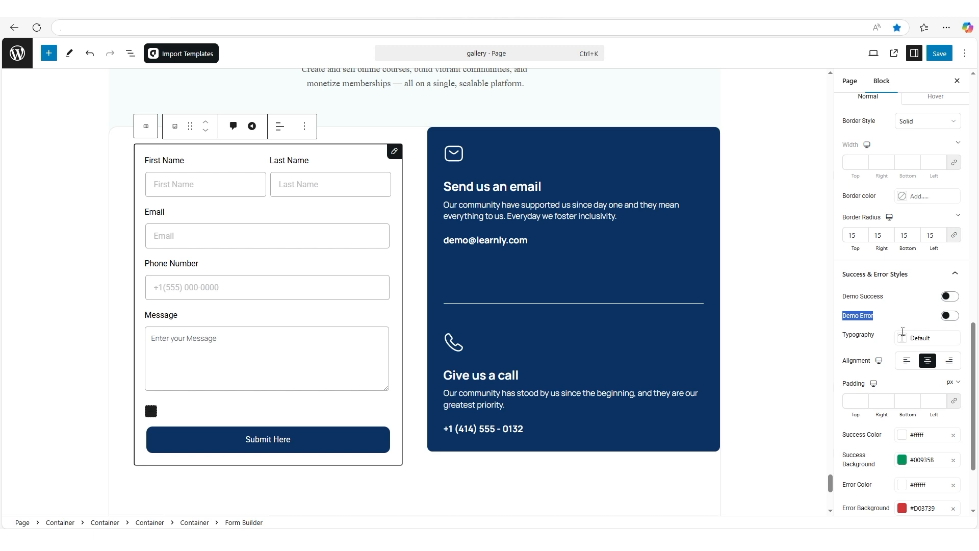
# Examine the success and error message styling options: typography, alignment, padding, and text and background colours.
pyautogui.moveTo(842, 335); pyautogui.dragTo(912, 338)
pyautogui.moveTo(841, 360); pyautogui.dragTo(906, 369)
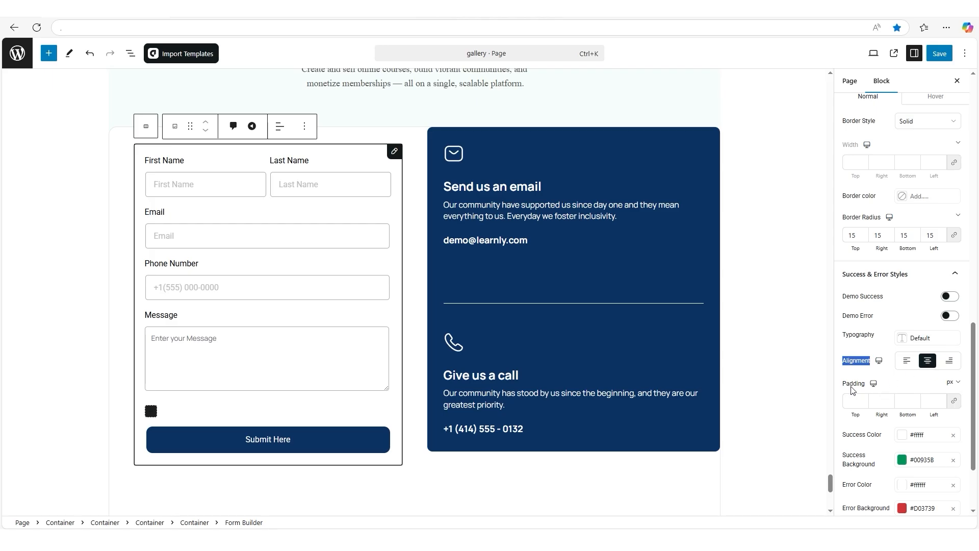
pyautogui.moveTo(841, 383); pyautogui.dragTo(873, 395)
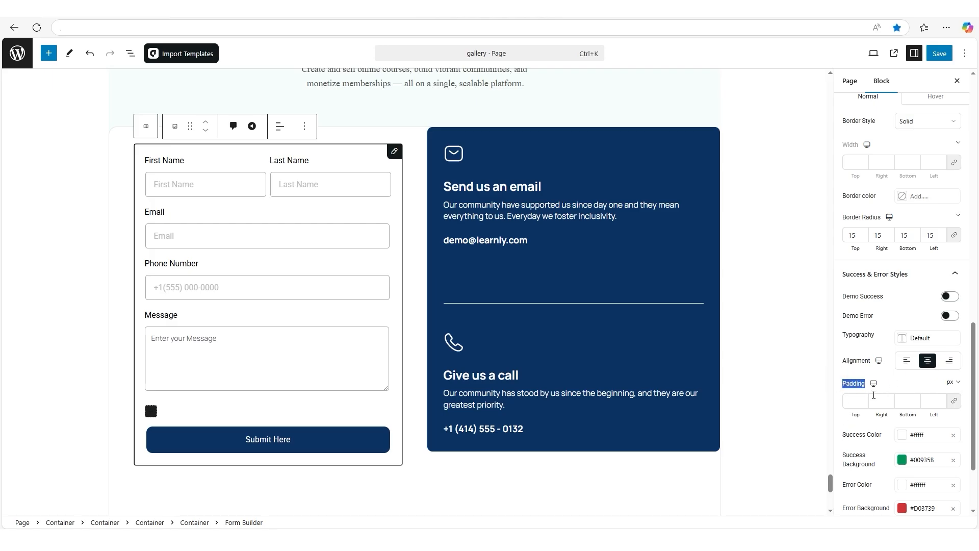
pyautogui.moveTo(842, 451); pyautogui.dragTo(900, 465)
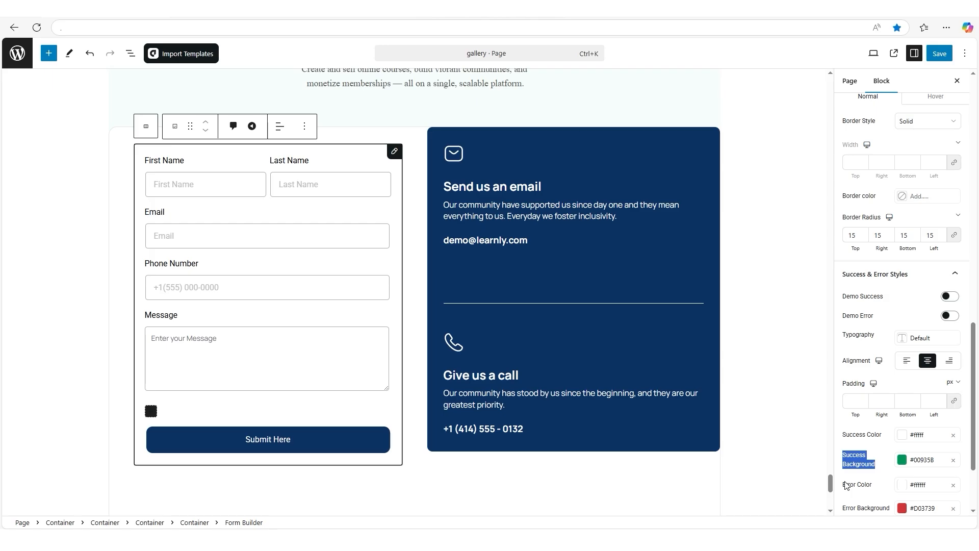
pyautogui.moveTo(840, 484); pyautogui.dragTo(906, 485)
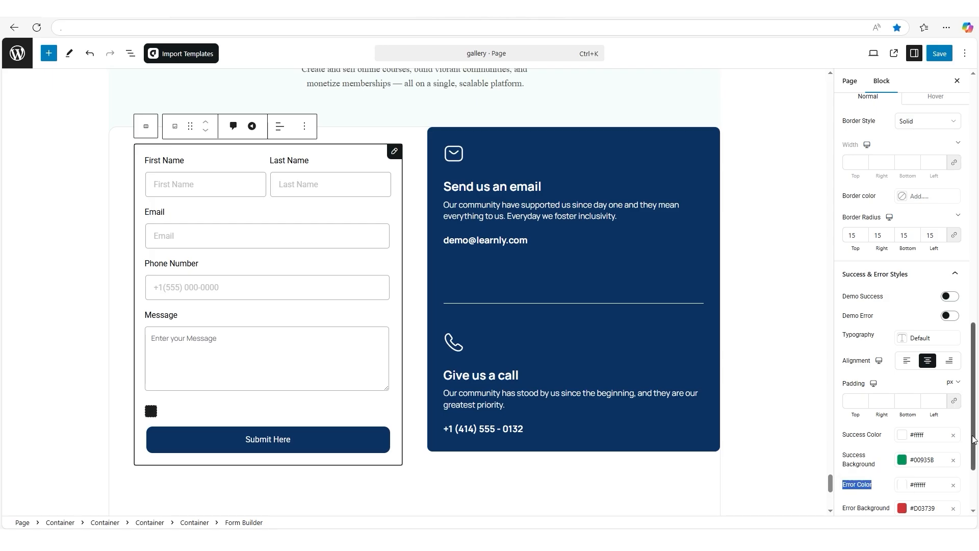
pyautogui.scroll(-2, 973, 436)
pyautogui.moveTo(843, 429); pyautogui.dragTo(903, 433)
pyautogui.scroll(-1, 902, 433)
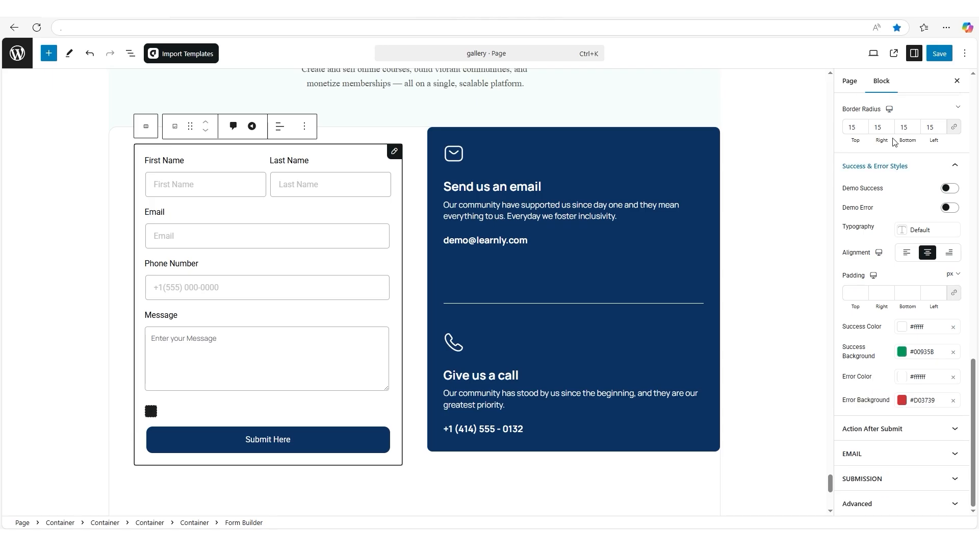
# Save the gallery page and open its published view to check the contact form.
pyautogui.click(933, 59)
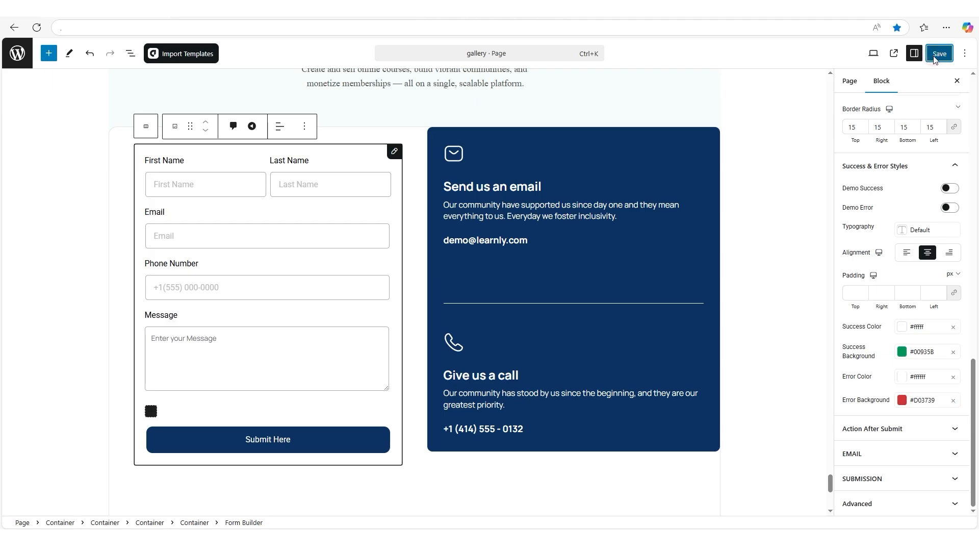
pyautogui.click(892, 54)
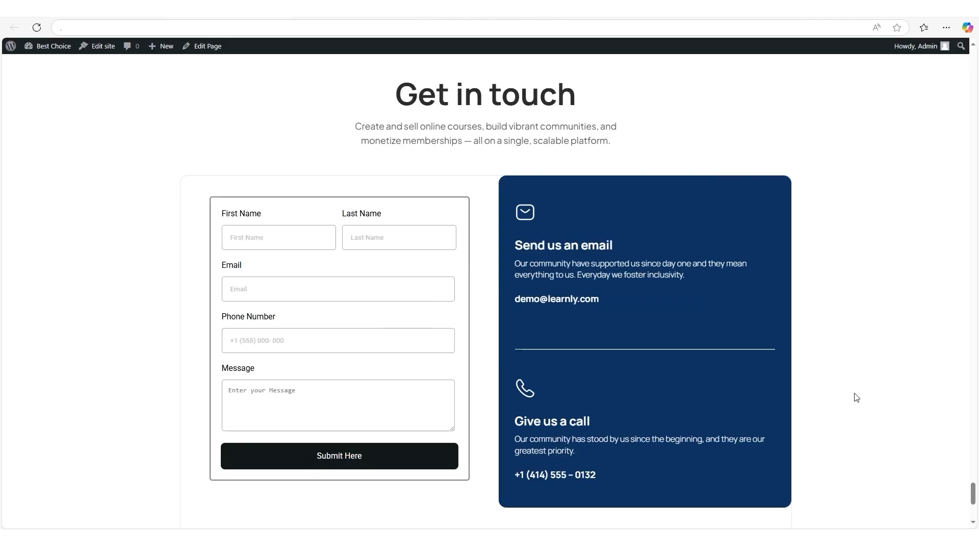